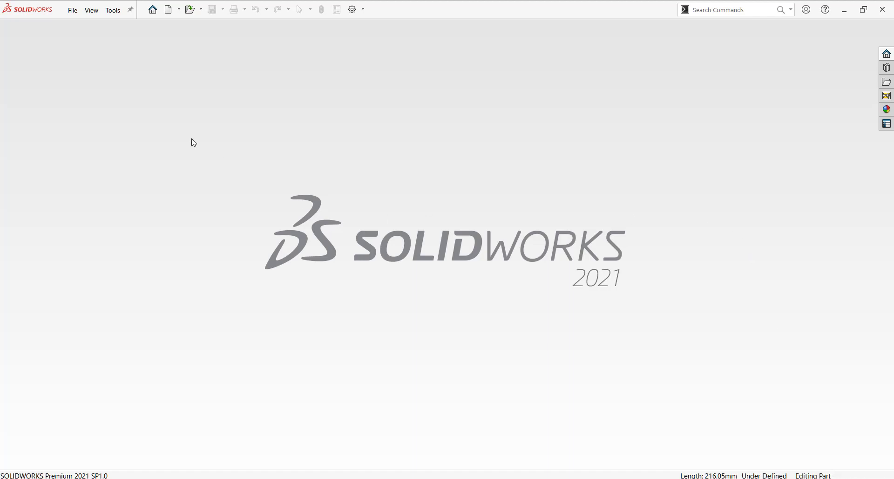
Create a new part document from the Part template
click(72, 10)
click(83, 27)
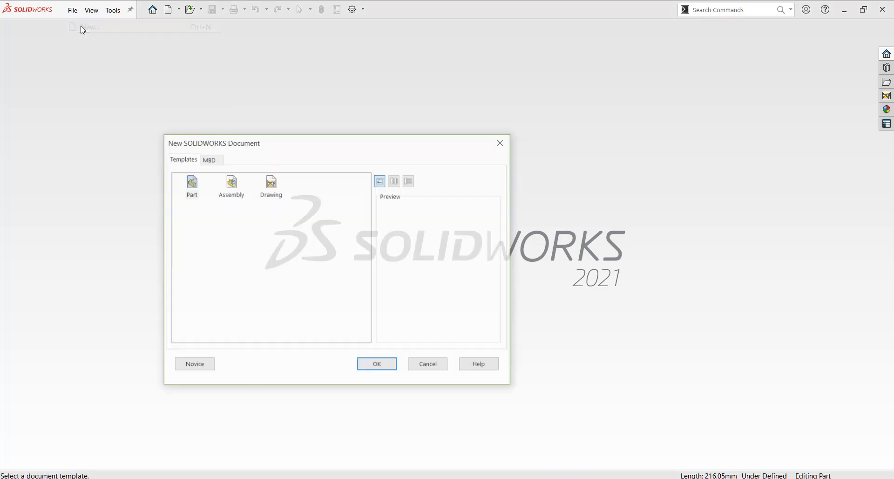
click(393, 371)
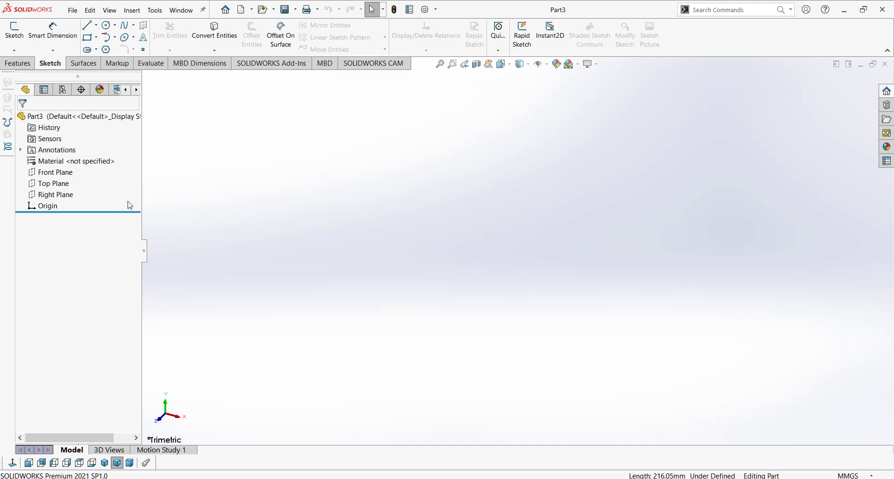
Start a sketch on the Top Plane and place a circle's centre on the origin
click(51, 183)
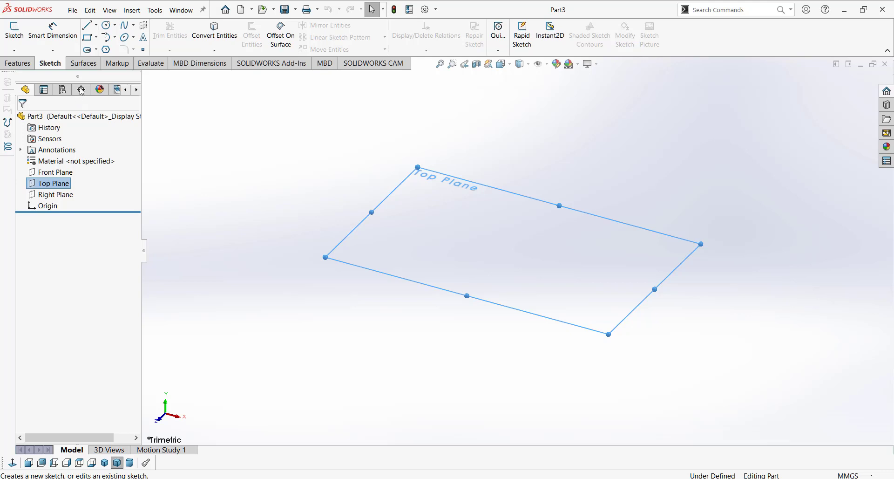
click(14, 30)
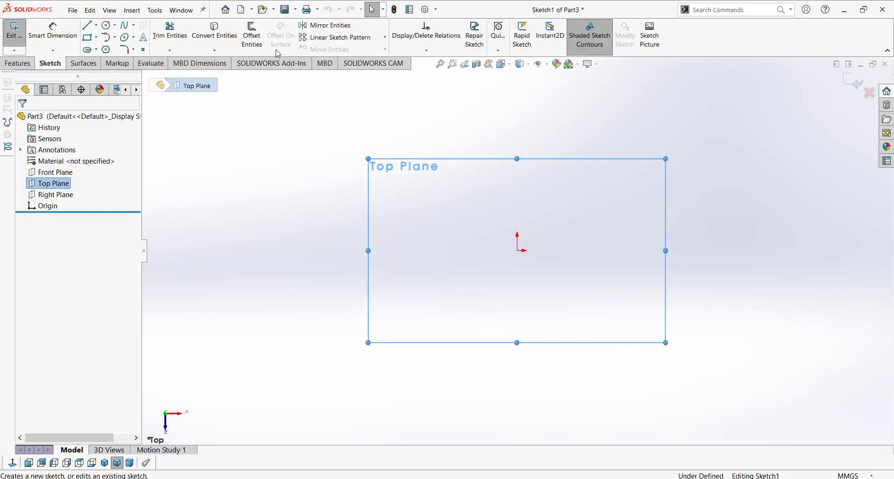
click(107, 26)
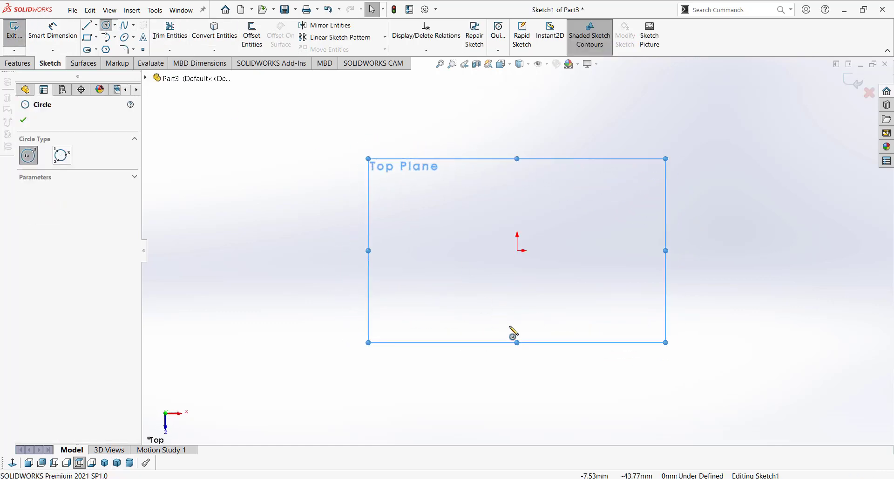
click(517, 250)
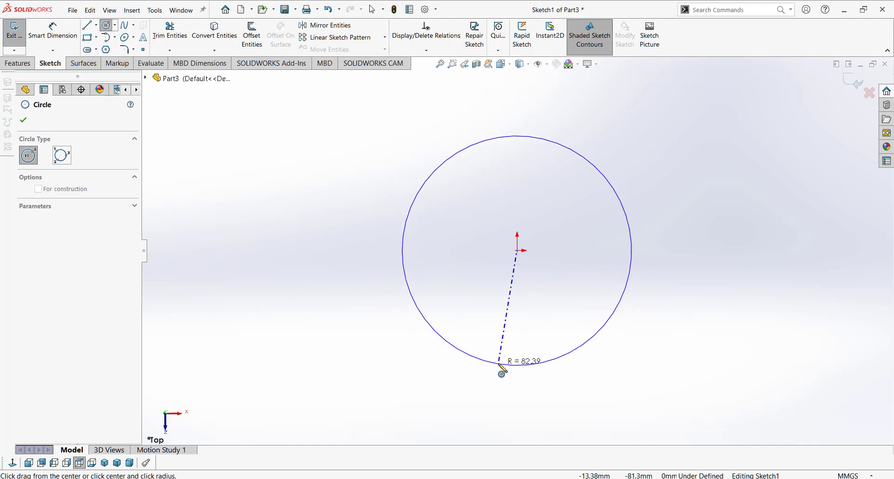
scroll(503, 363, down, 3)
scroll(499, 317, down, 1)
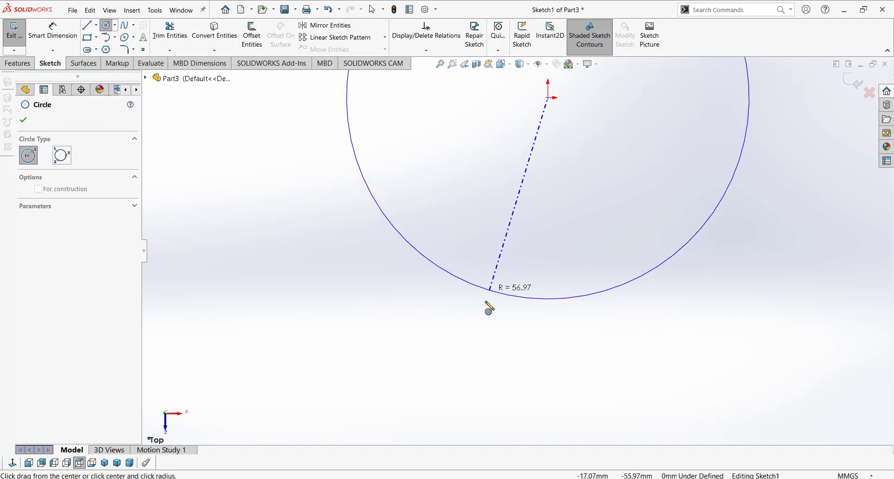
scroll(489, 307, down, 1)
scroll(487, 326, down, 1)
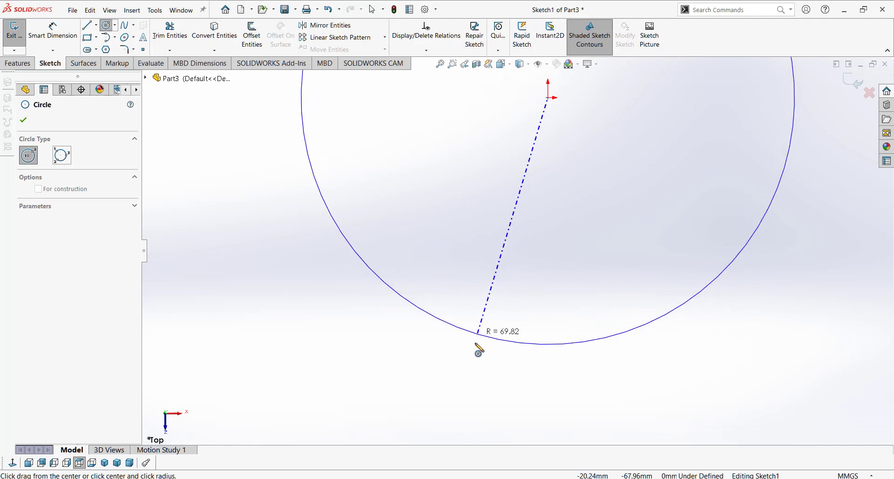
scroll(502, 343, up, 1)
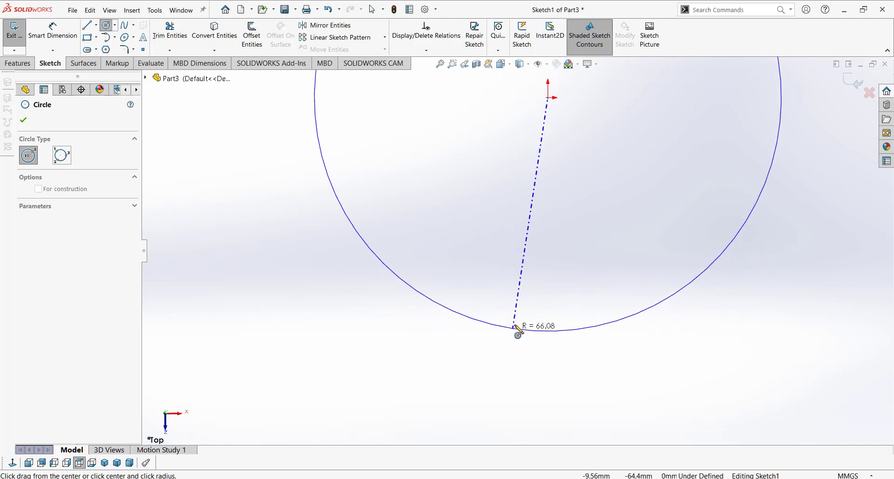
scroll(521, 260, up, 3)
scroll(521, 267, up, 2)
scroll(512, 280, down, 3)
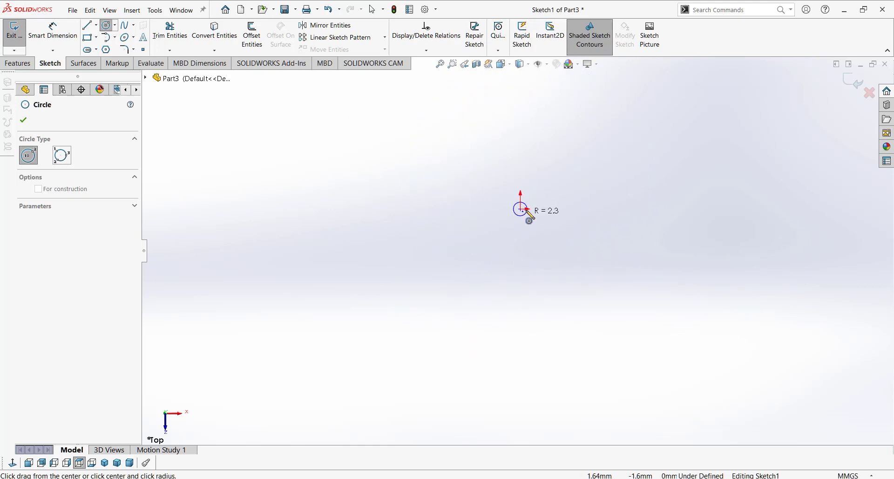
scroll(529, 220, down, 3)
Set the circle's radius to complete it, then exit the Circle tool
click(500, 302)
key(Escape)
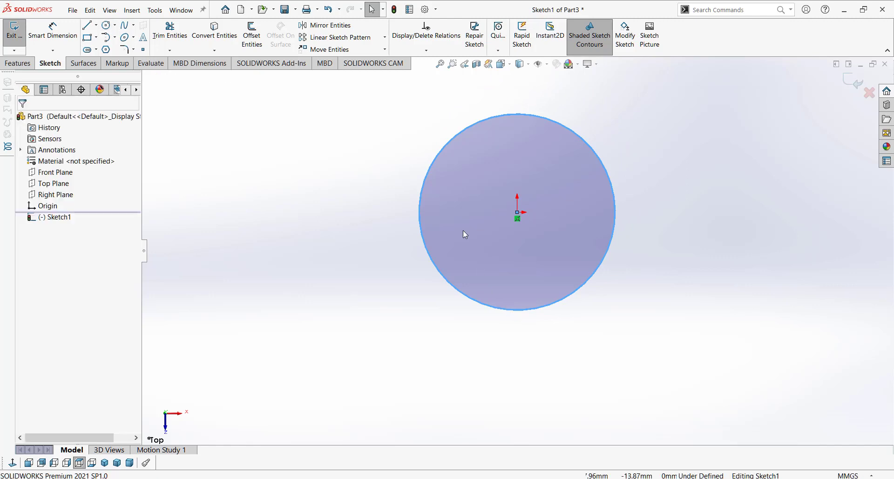
scroll(419, 236, down, 4)
scroll(482, 273, up, 1)
scroll(451, 245, down, 4)
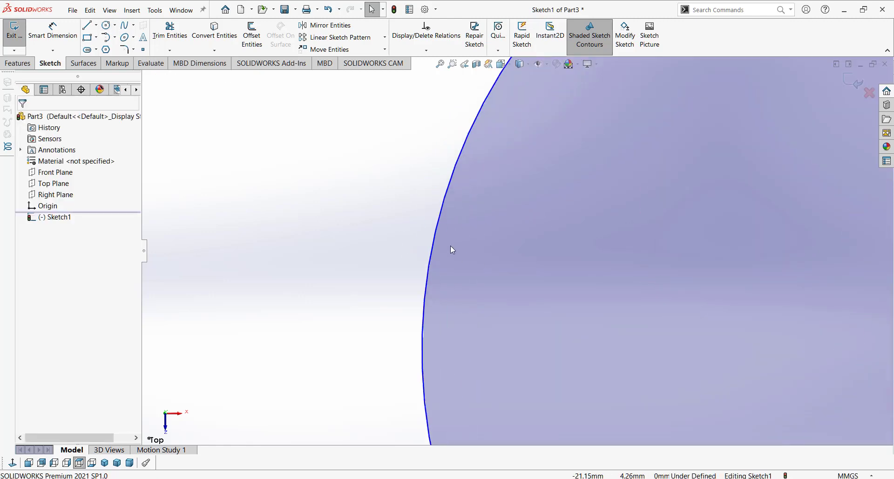
scroll(447, 242, down, 2)
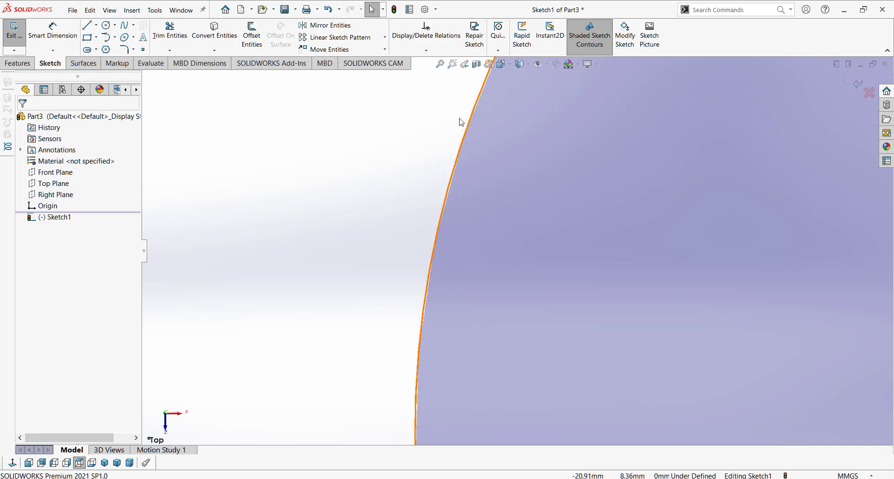
scroll(459, 122, up, 2)
scroll(512, 249, up, 3)
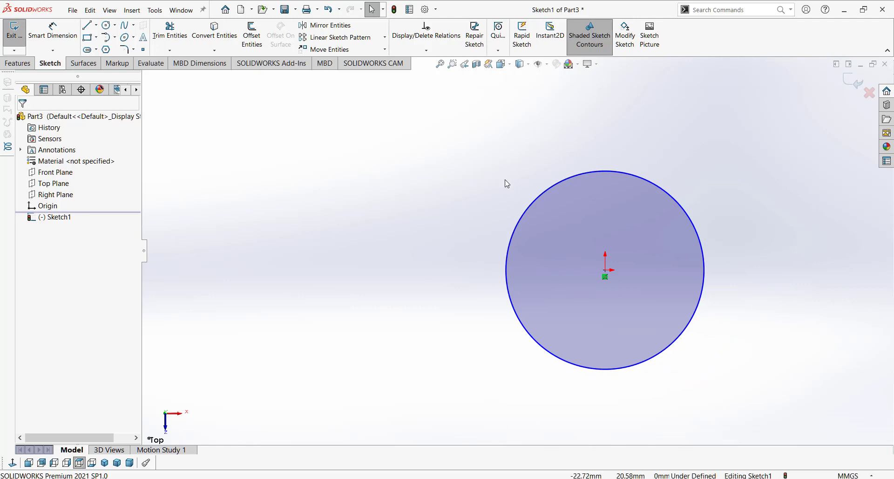
scroll(575, 267, down, 3)
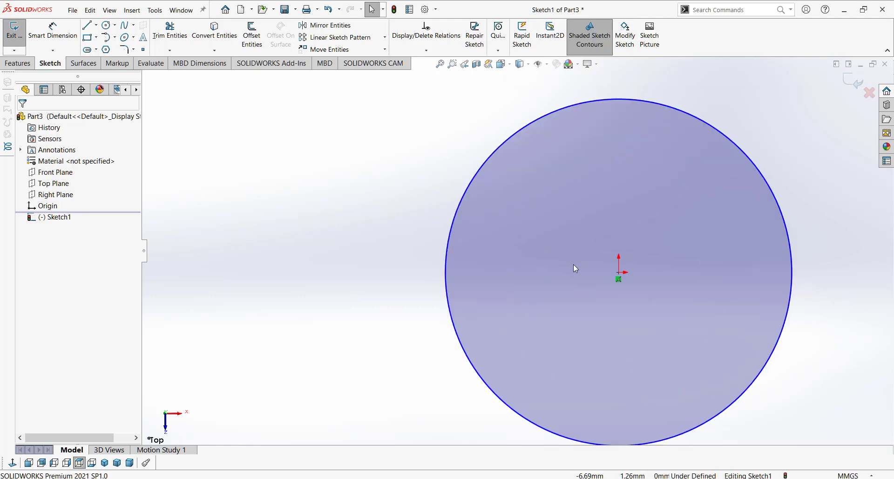
scroll(574, 265, up, 2)
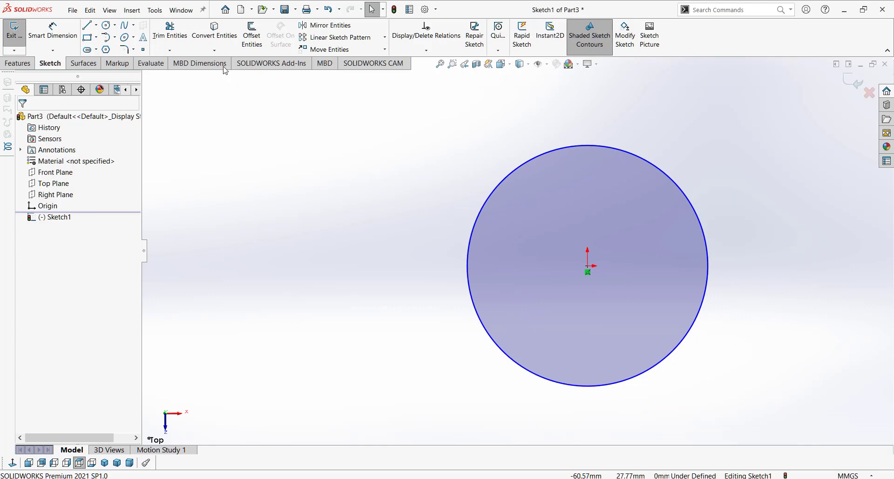
Draw a horizontal line about 28.43 mm long to the left of the circle, level with its centre
click(87, 26)
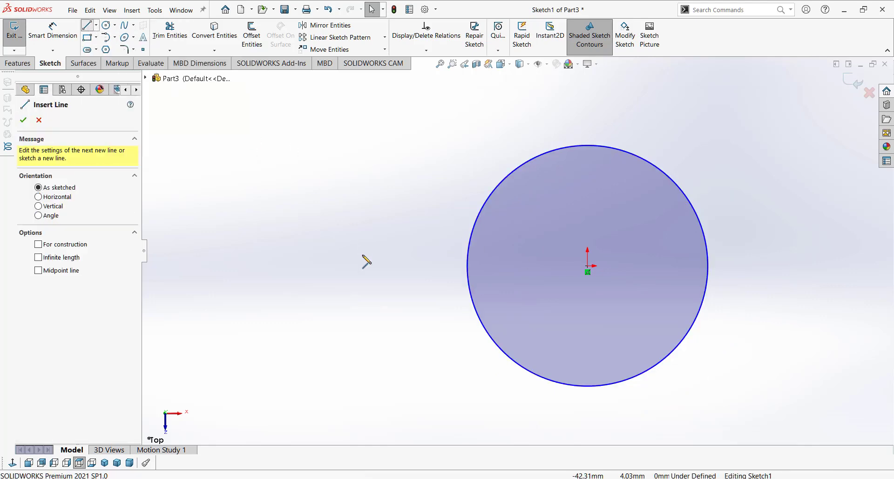
click(208, 265)
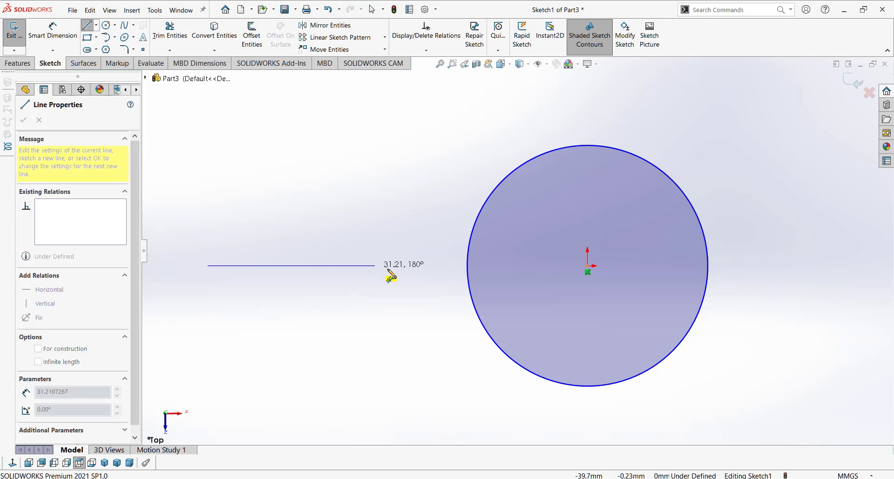
click(362, 266)
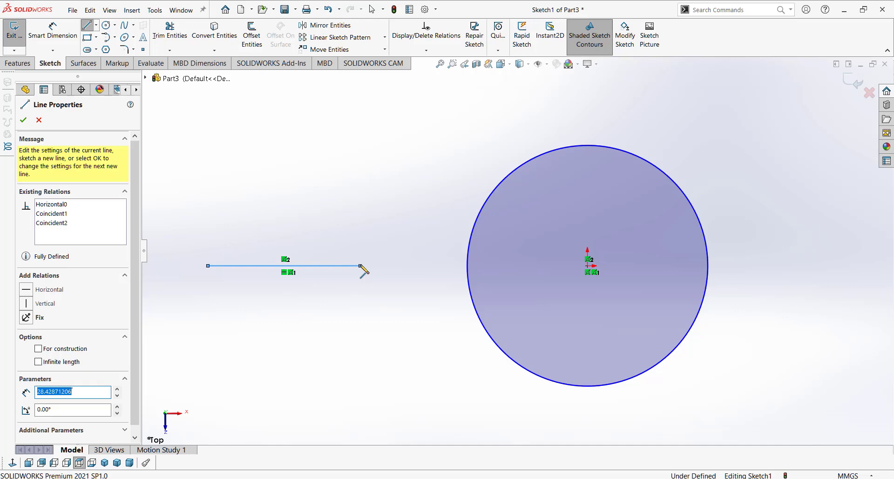
key(Escape)
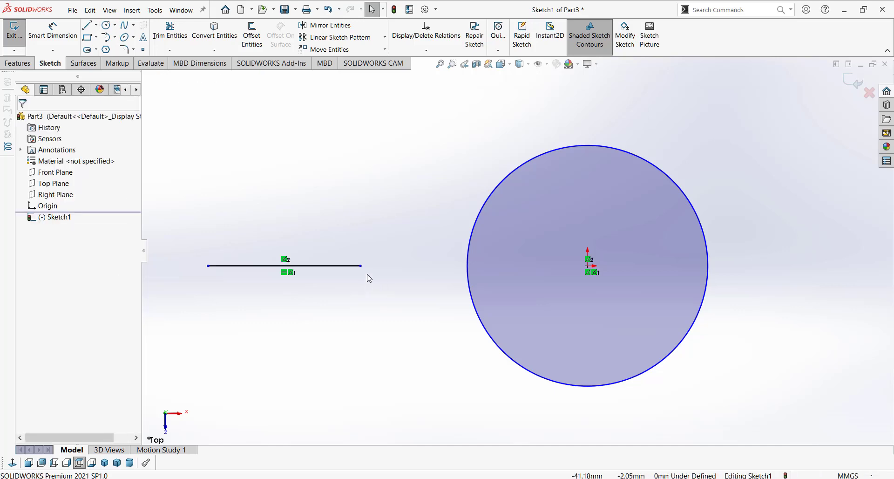
Stretch the line's right endpoint toward the circle's left edge, zooming in to inspect the arc
drag(360, 266, 468, 267)
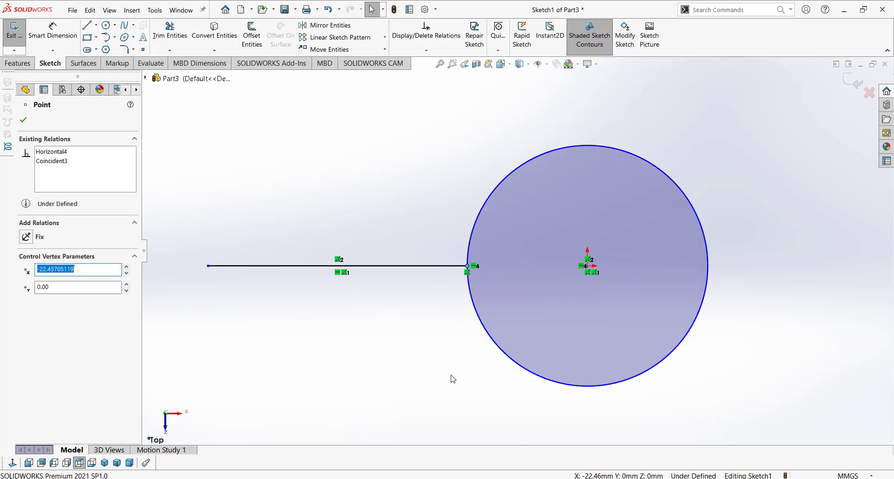
click(439, 340)
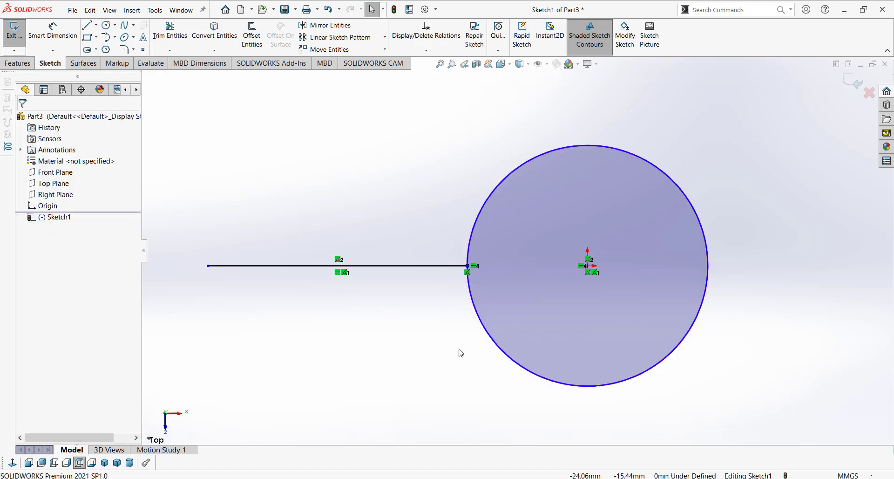
scroll(494, 275, down, 3)
scroll(525, 255, down, 2)
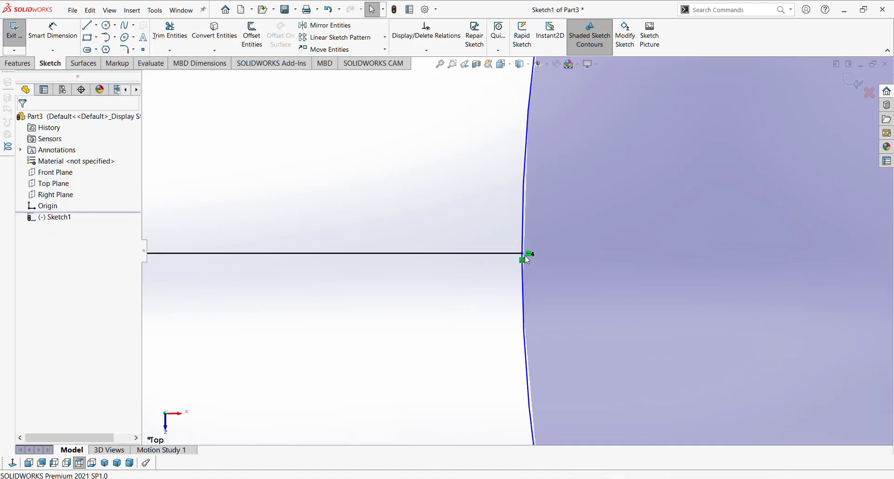
scroll(515, 245, down, 2)
scroll(515, 245, down, 2)
scroll(503, 245, down, 1)
scroll(491, 244, down, 1)
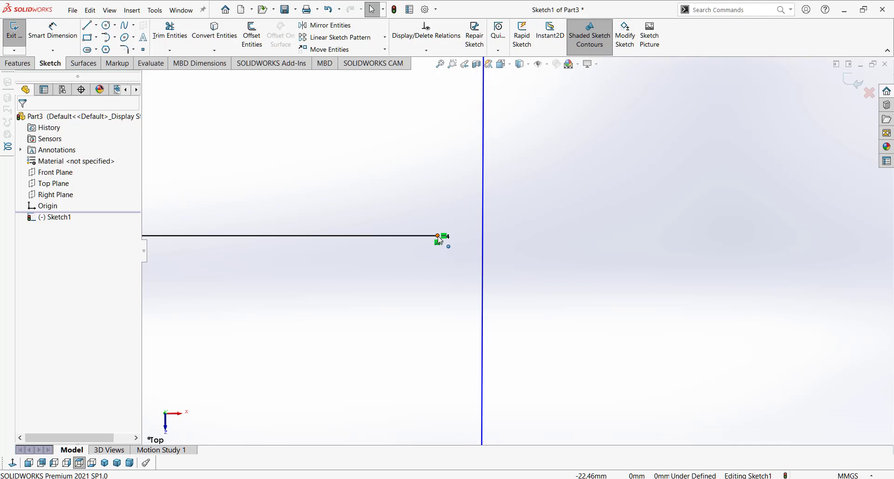
scroll(482, 278, up, 1)
scroll(494, 273, up, 1)
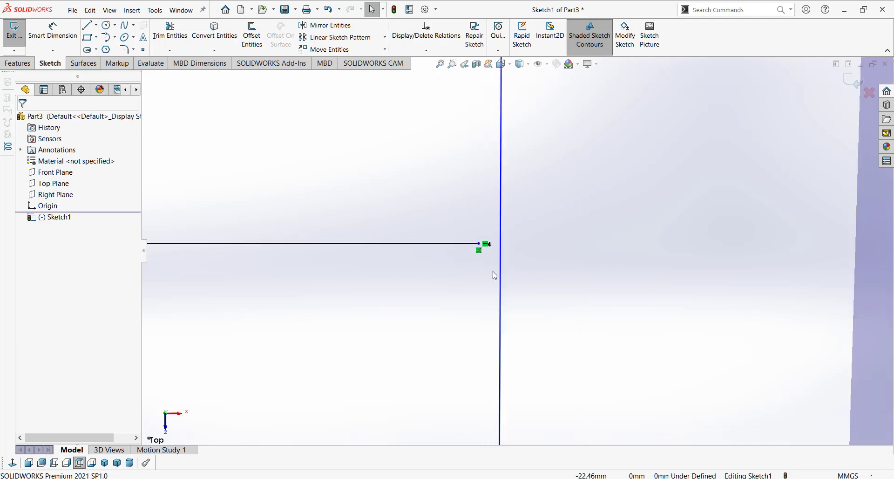
scroll(504, 273, up, 1)
scroll(526, 274, up, 1)
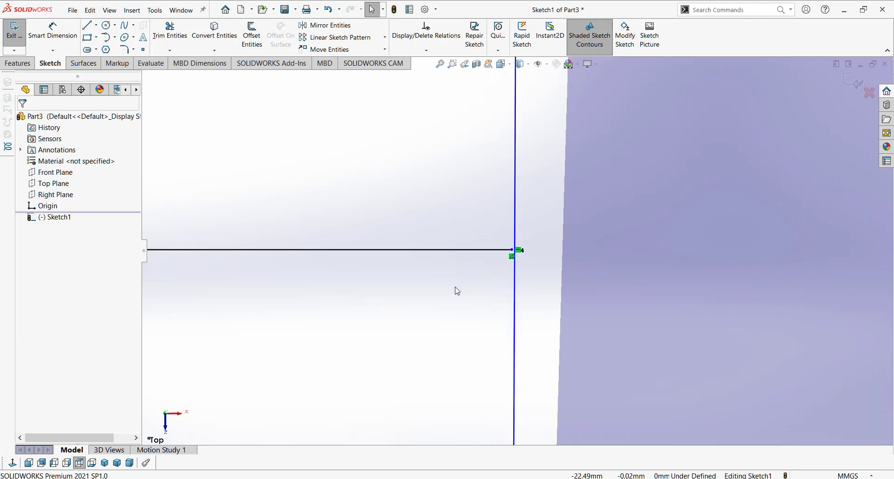
scroll(491, 291, up, 1)
scroll(495, 291, up, 1)
scroll(509, 285, up, 1)
scroll(515, 280, up, 2)
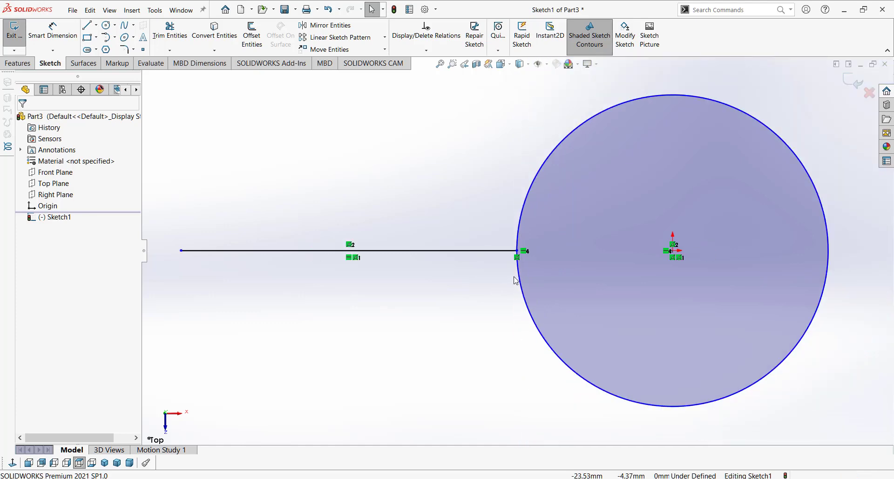
scroll(519, 267, down, 1)
scroll(521, 251, down, 1)
scroll(494, 244, down, 1)
scroll(461, 252, down, 1)
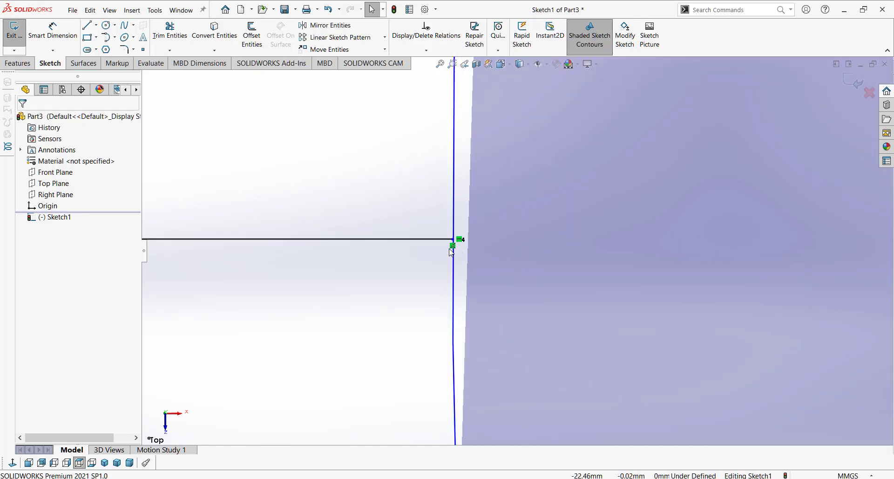
scroll(525, 229, up, 1)
scroll(544, 212, up, 1)
scroll(536, 217, up, 1)
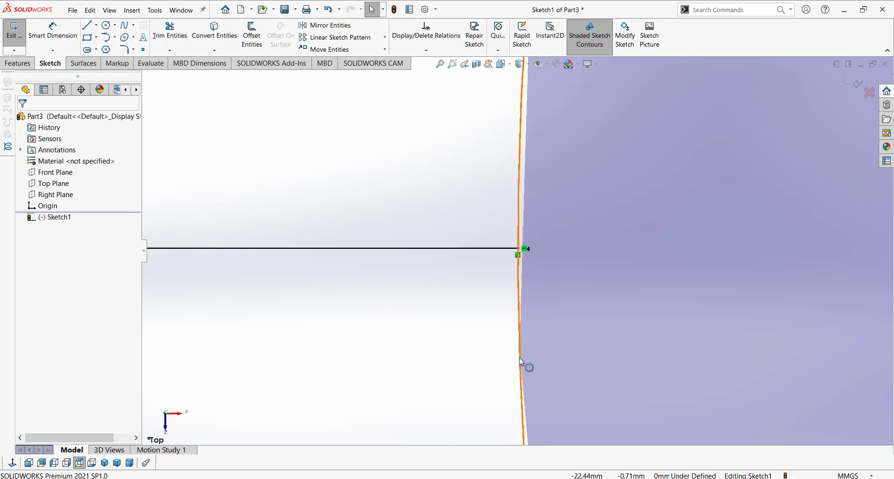
drag(516, 243, 534, 270)
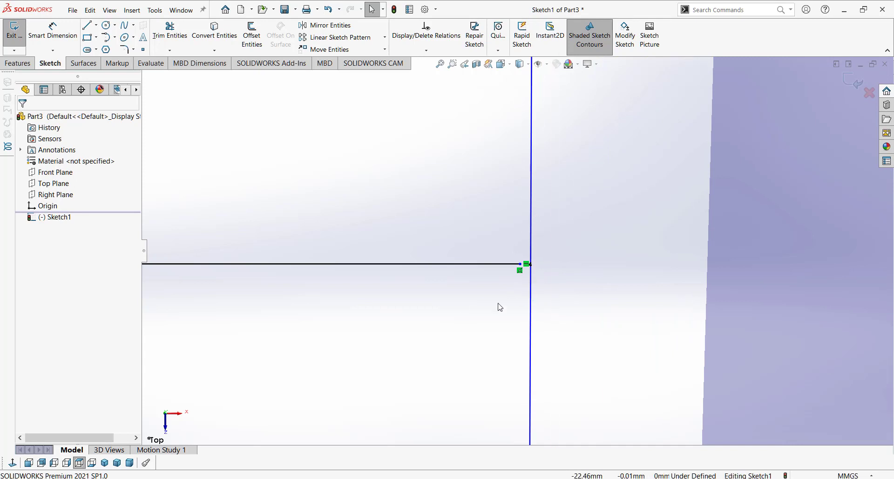
drag(525, 272, 522, 258)
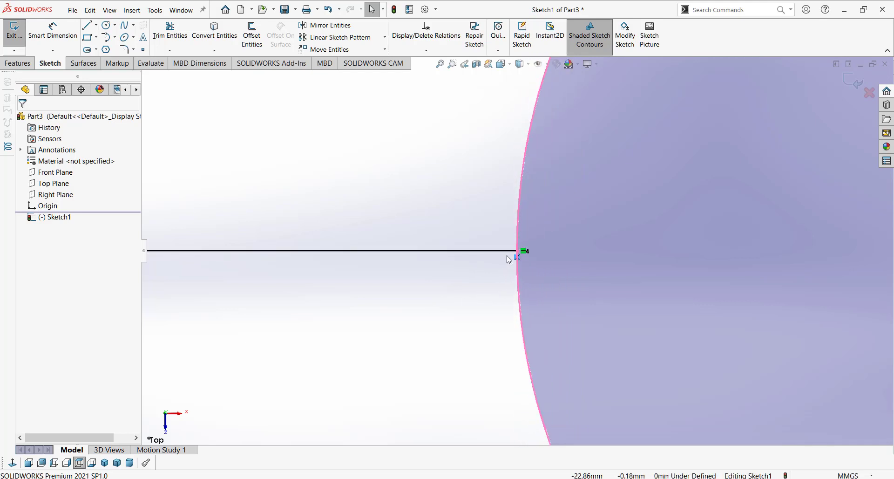
scroll(512, 261, up, 5)
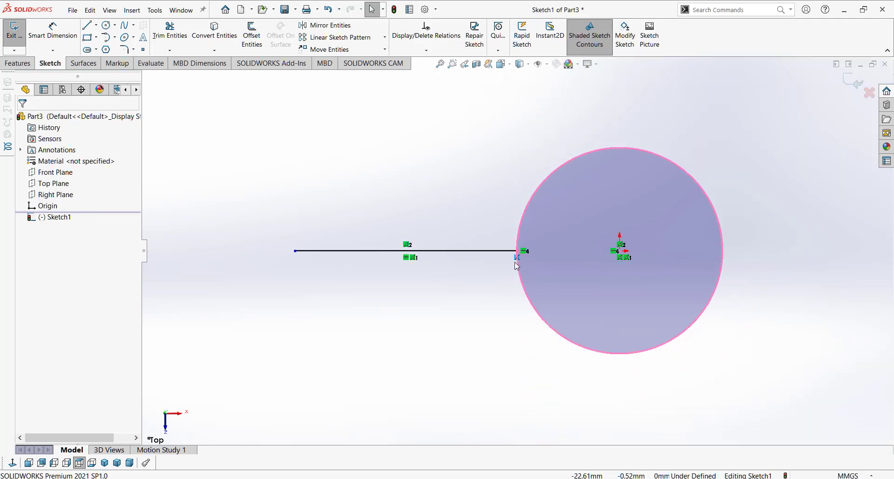
scroll(515, 261, up, 2)
scroll(515, 262, down, 4)
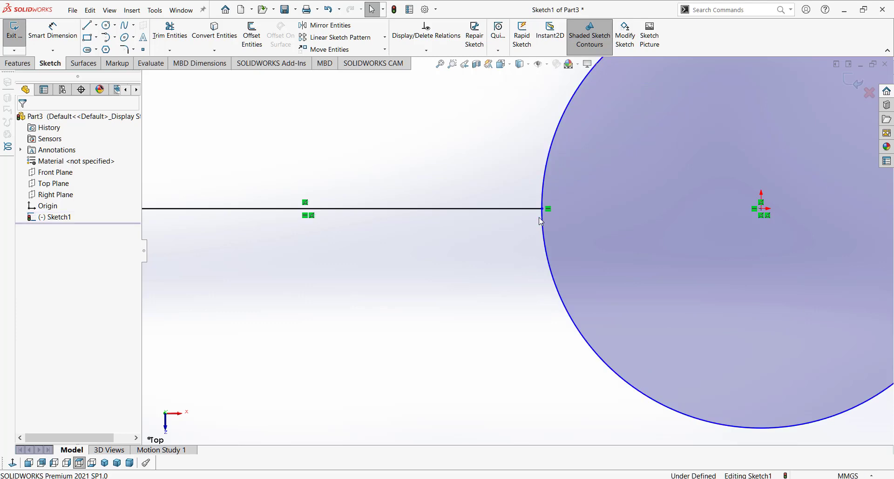
Refine the endpoint to about x = −22.47 mm, just short of the circle's edge
drag(542, 208, 533, 213)
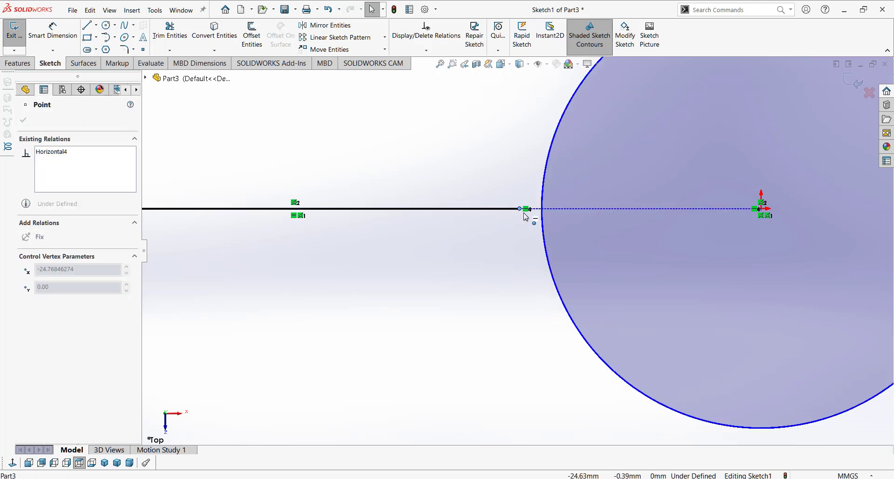
scroll(533, 213, down, 1)
scroll(533, 213, down, 2)
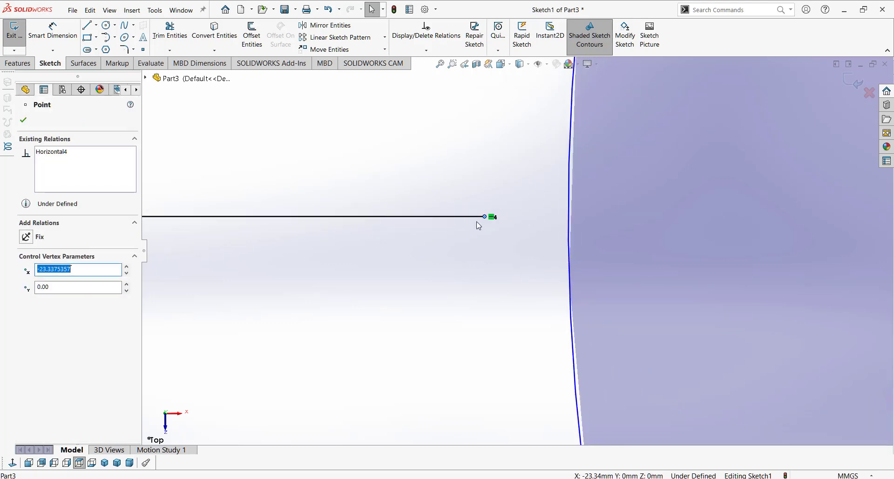
drag(491, 215, 562, 219)
scroll(562, 219, down, 2)
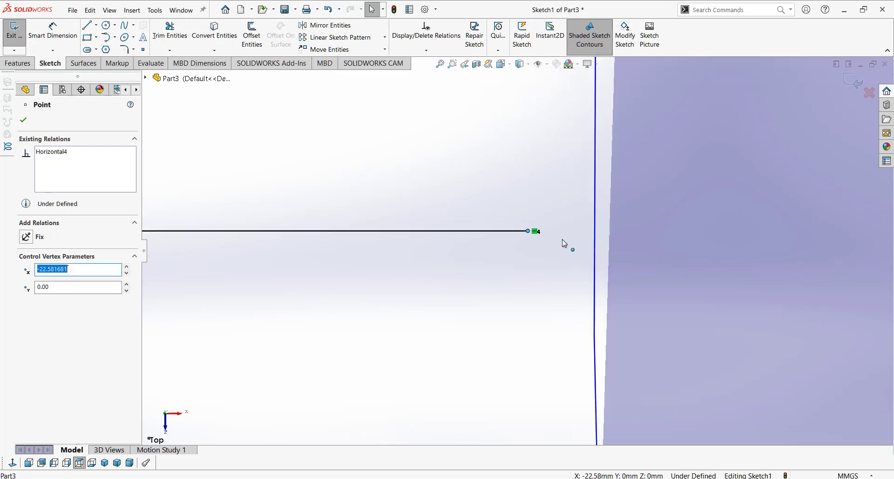
scroll(564, 245, down, 2)
drag(411, 221, 644, 221)
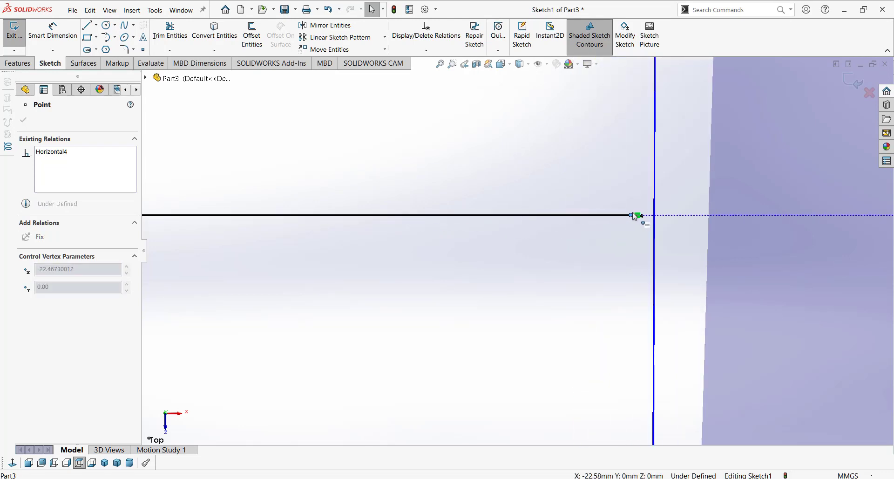
scroll(657, 212, down, 3)
drag(474, 262, 545, 255)
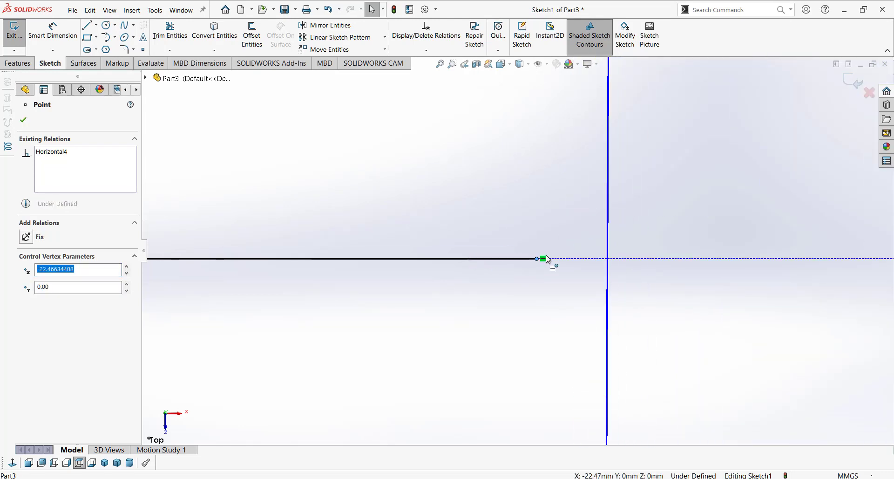
key(Escape)
scroll(526, 296, up, 3)
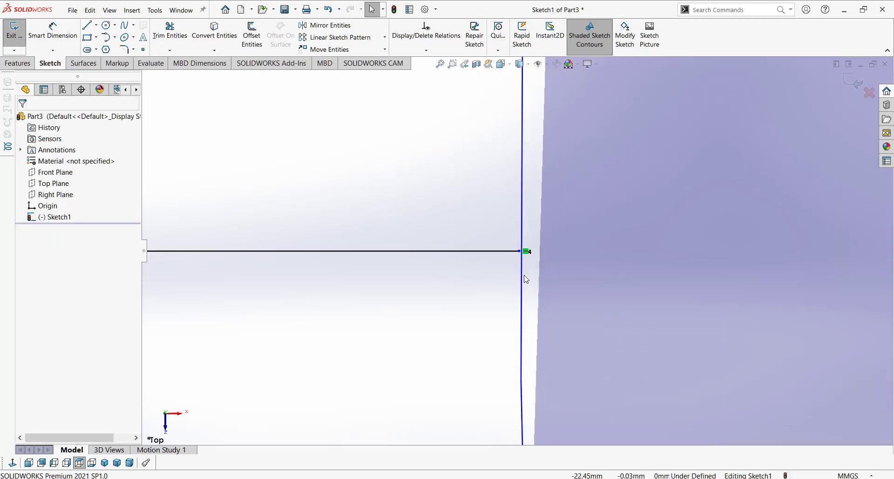
scroll(544, 277, down, 2)
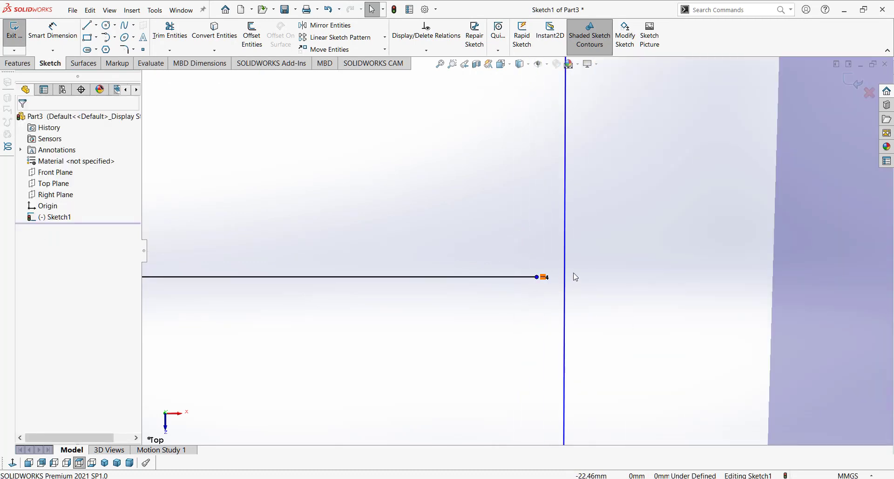
scroll(541, 296, up, 1)
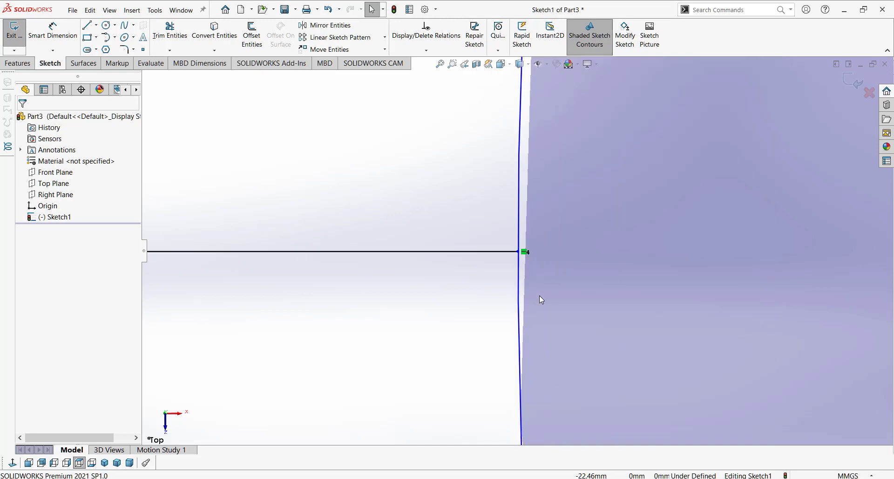
scroll(536, 295, up, 1)
scroll(535, 295, up, 2)
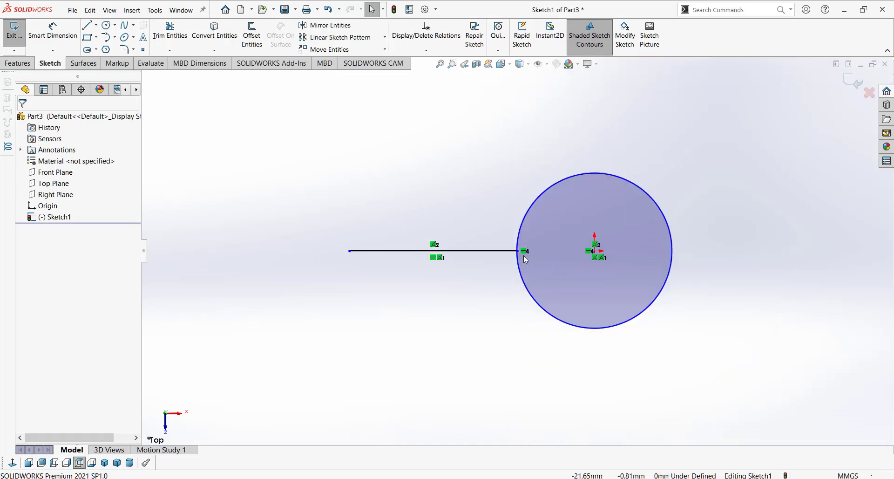
scroll(522, 279, down, 5)
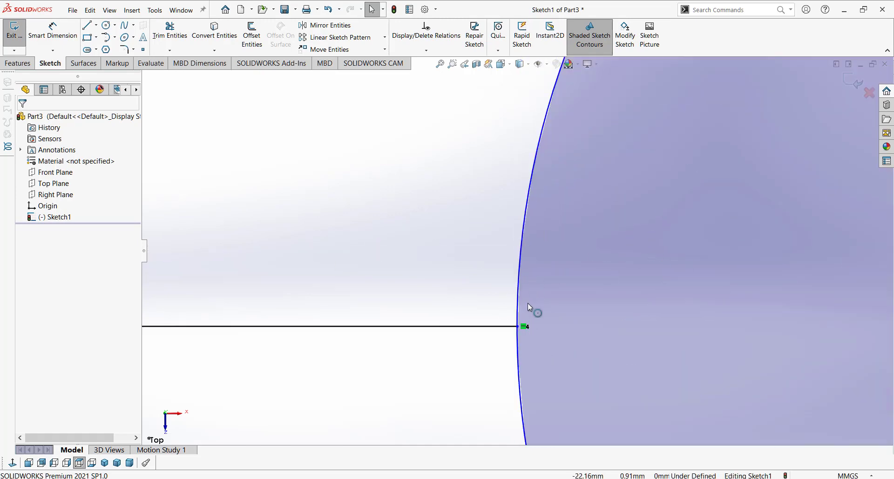
scroll(465, 331, down, 3)
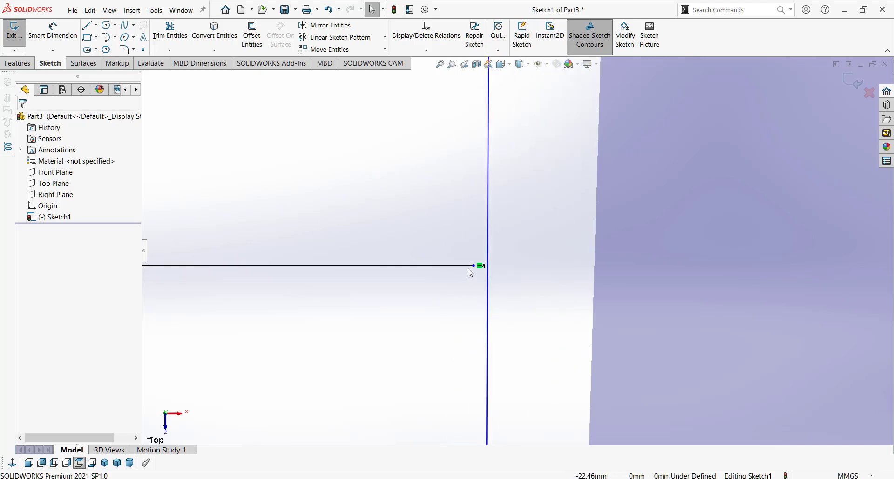
scroll(470, 272, up, 2)
Dimension the line endpoint to the circle centre as 22.46 mm, placed just above the circle
key(d)
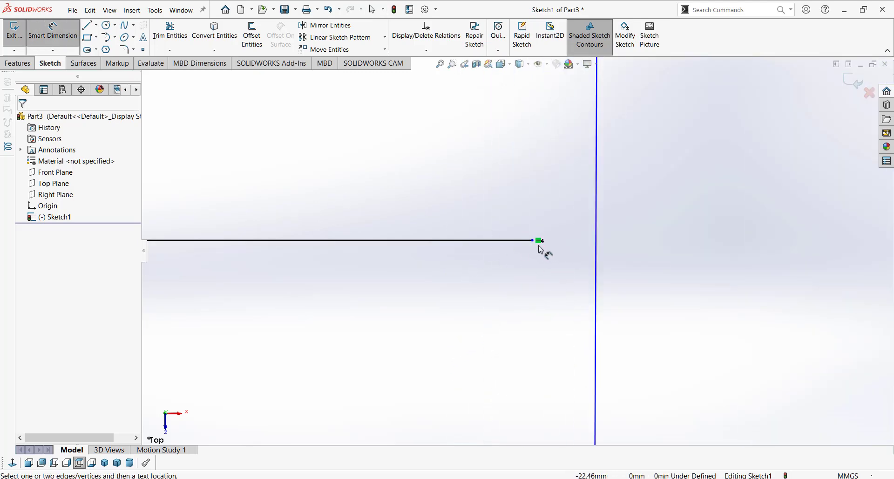
click(538, 245)
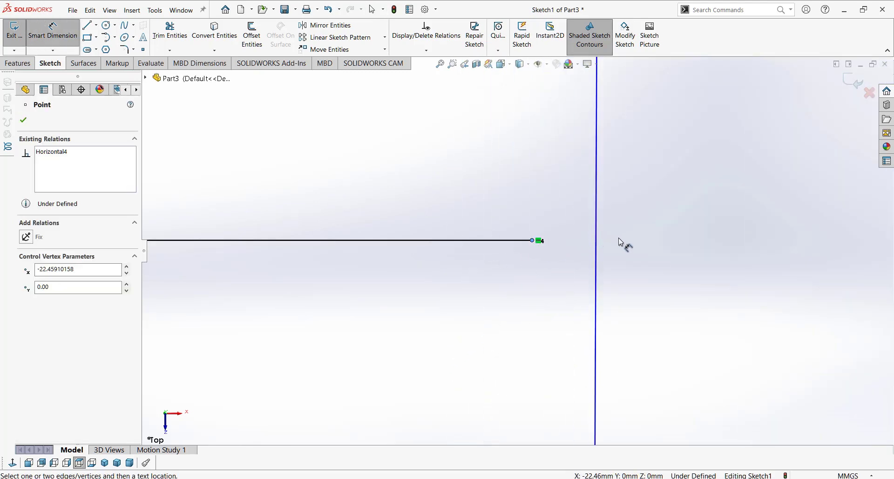
scroll(618, 241, down, 2)
scroll(553, 235, down, 2)
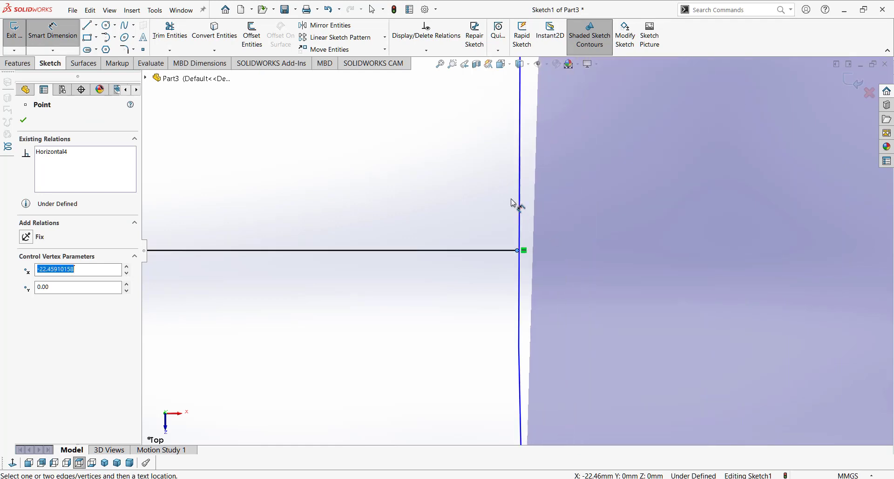
scroll(536, 193, up, 2)
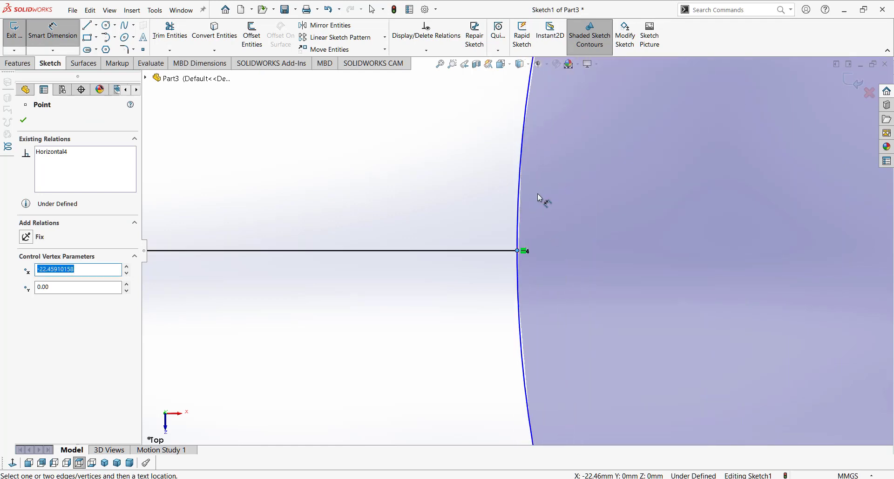
scroll(538, 193, up, 2)
scroll(546, 181, up, 3)
click(559, 184)
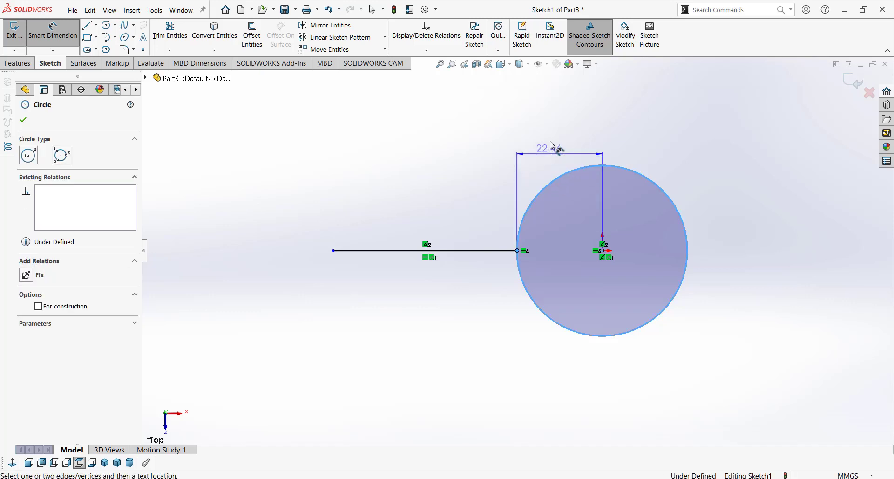
click(559, 132)
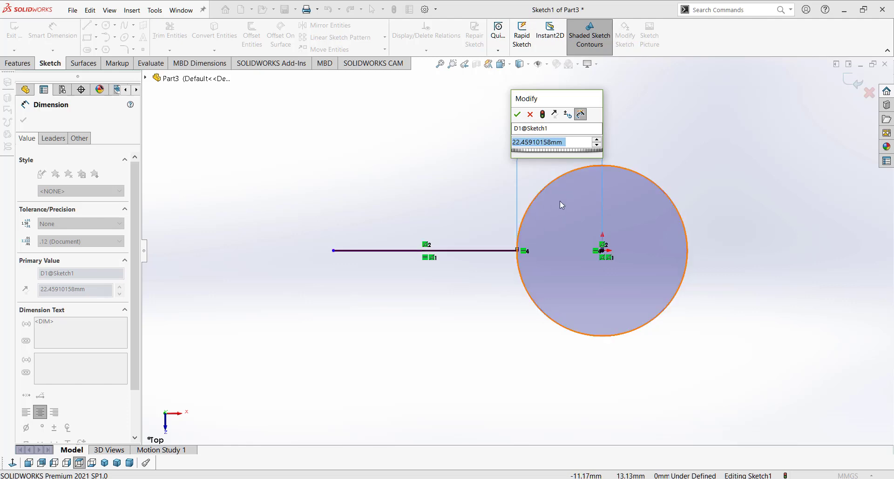
click(517, 114)
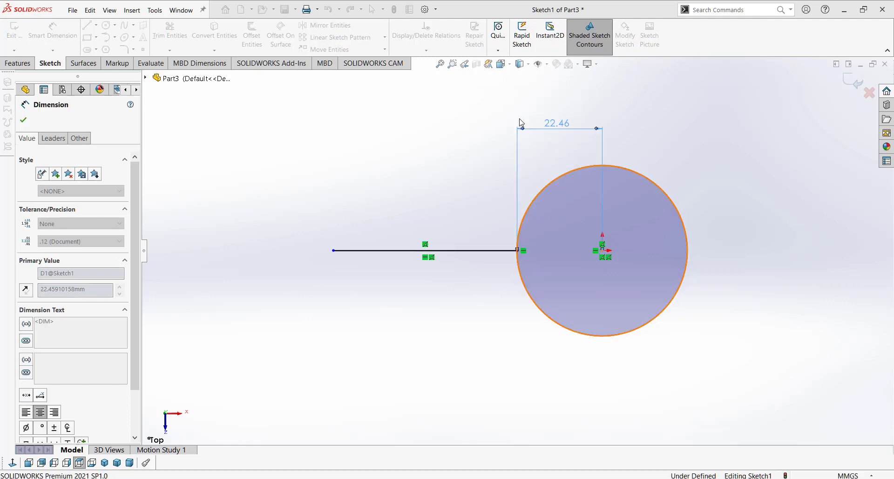
click(564, 148)
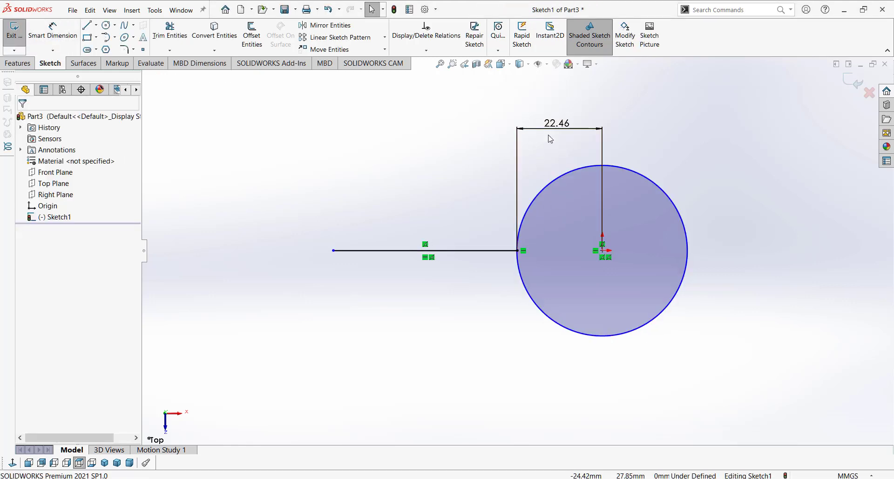
mouse_move(561, 130)
mouse_down()
mouse_move(569, 132)
mouse_move(562, 119)
mouse_up()
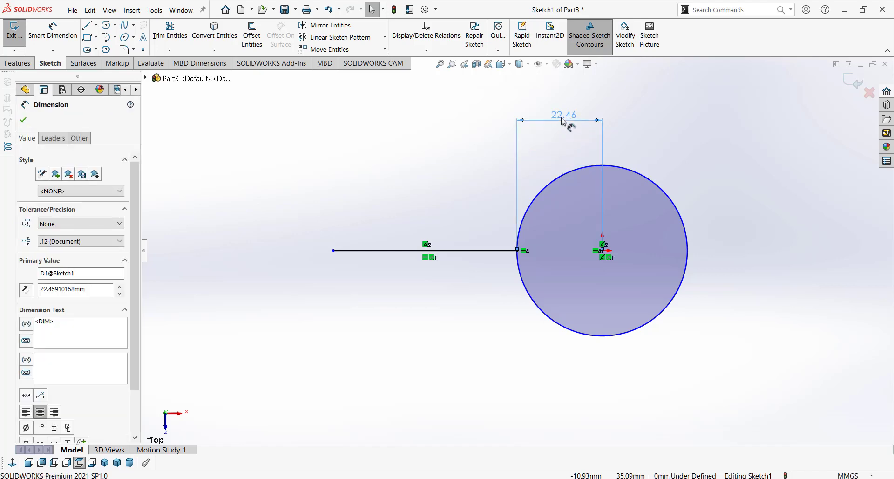
Set the dimension's Arc Condition to Min so it measures to the circle's nearest edge
click(54, 138)
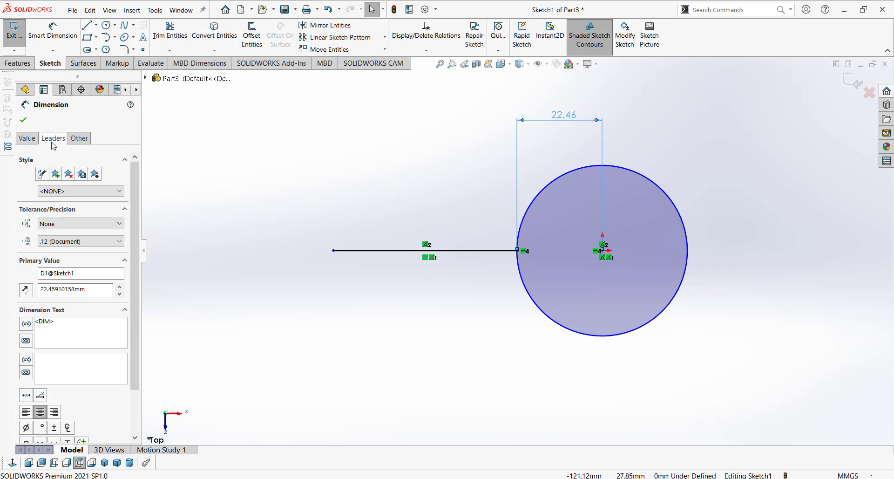
scroll(133, 191, down, 1)
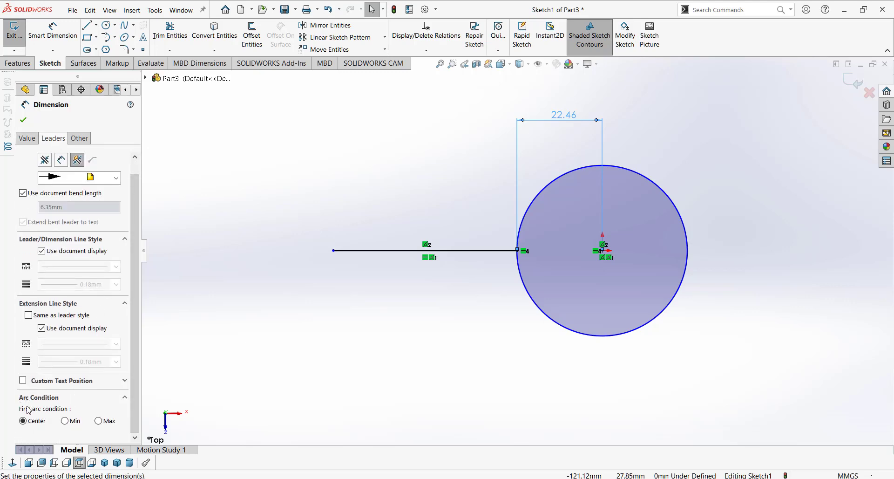
click(65, 421)
scroll(517, 147, down, 5)
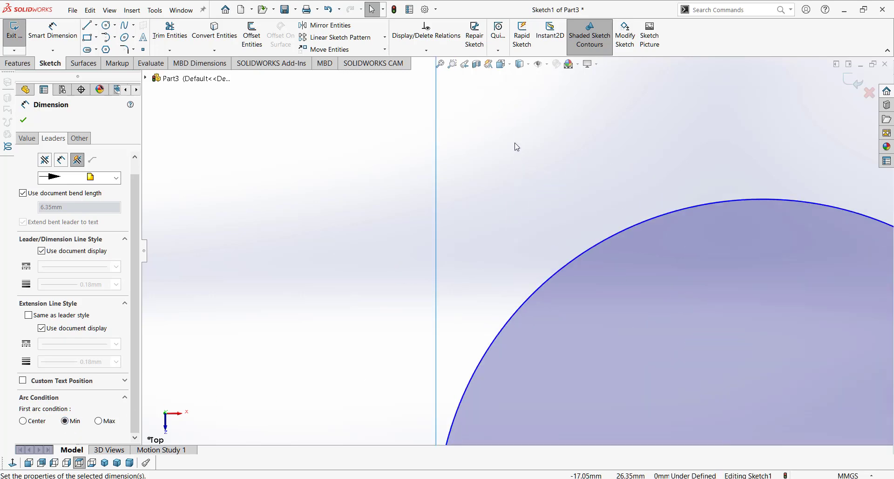
scroll(517, 147, up, 3)
Confirm the dimension reads 0.00 mm, then delete it
double_click(476, 157)
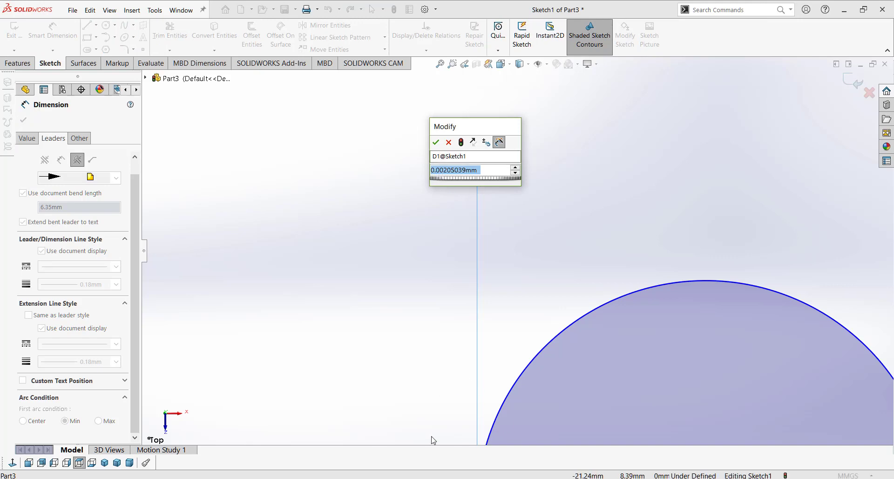
key(Return)
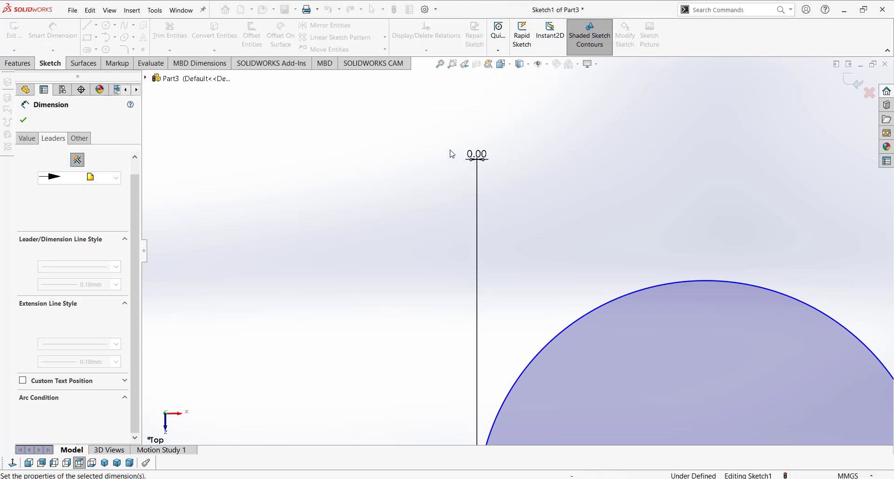
scroll(451, 153, up, 5)
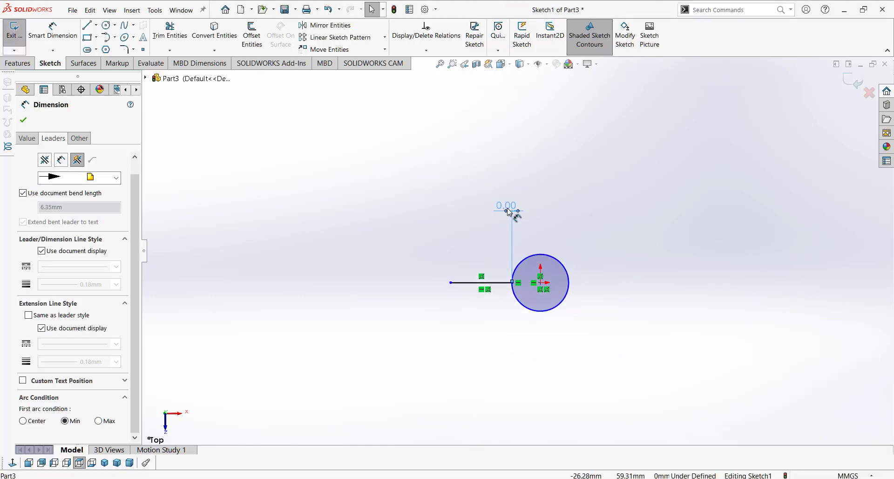
key(Delete)
scroll(506, 274, down, 5)
scroll(505, 273, down, 3)
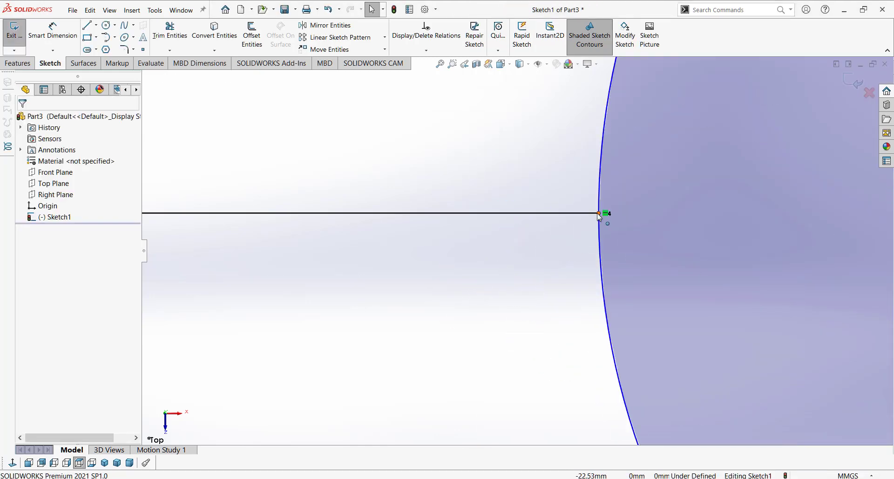
Make the line's right endpoint coincident with the circle's edge
mouse_move(599, 214)
mouse_down()
mouse_move(460, 188)
mouse_move(592, 177)
mouse_up()
drag(643, 185, 643, 186)
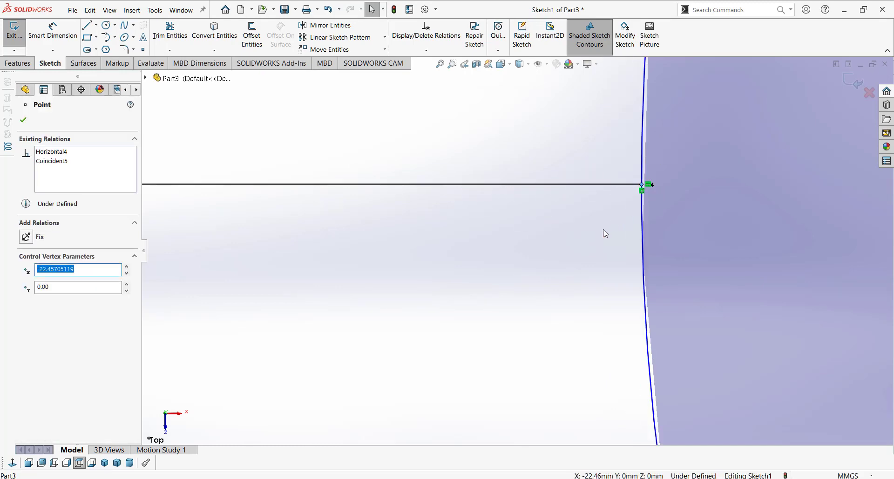
key(ctrl+z)
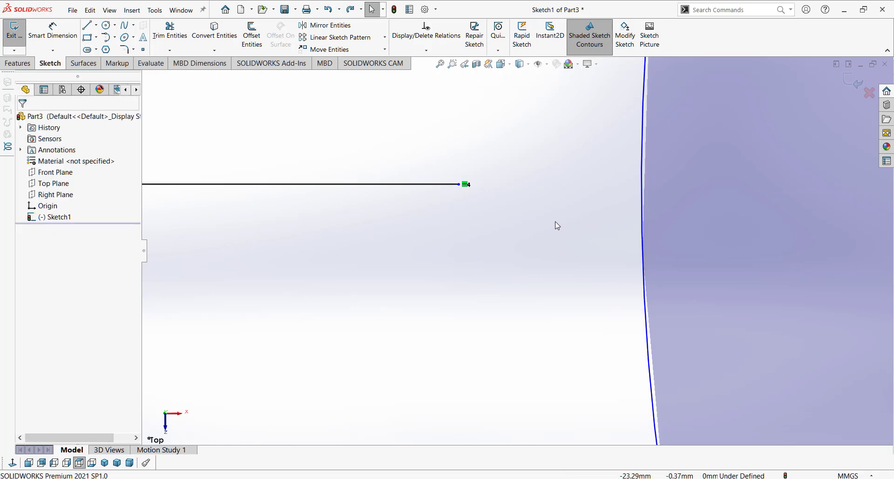
click(459, 184)
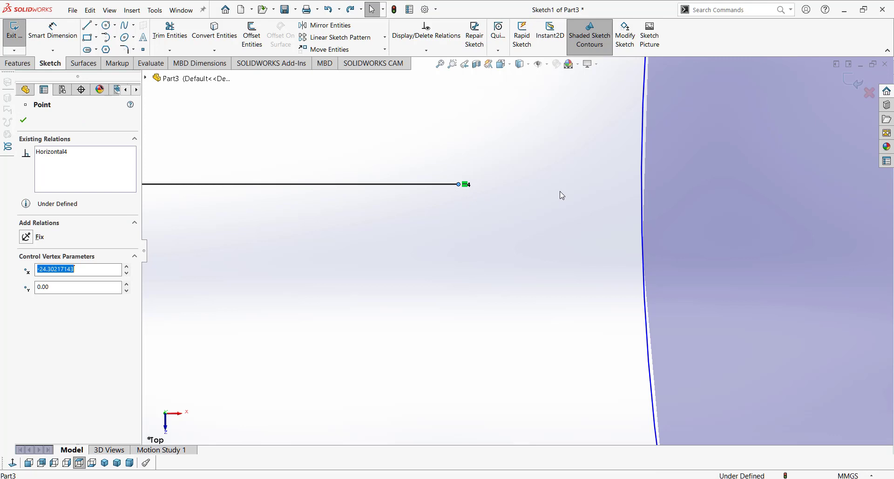
ctrl+click(641, 189)
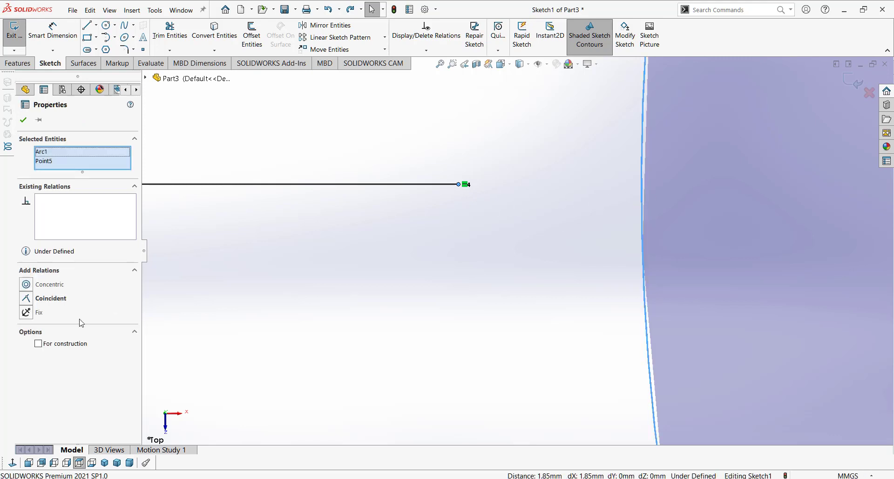
click(27, 303)
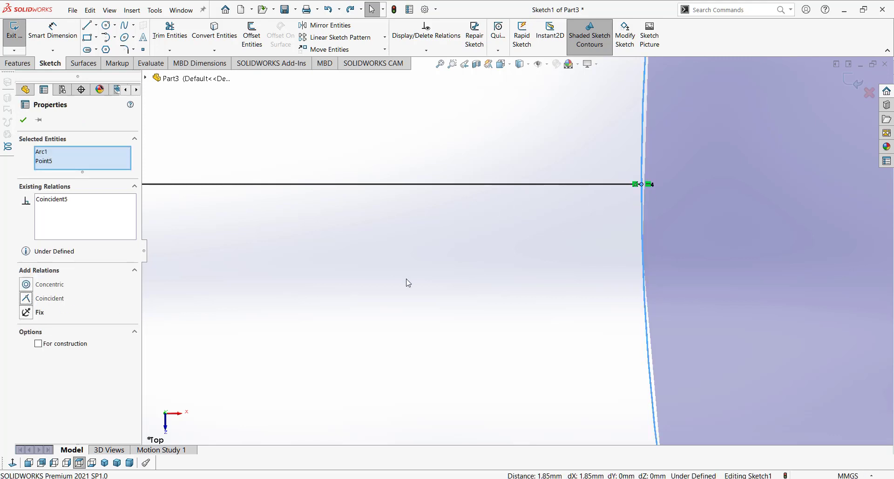
key(f)
Delete the horizontal helper line from the sketch
click(428, 379)
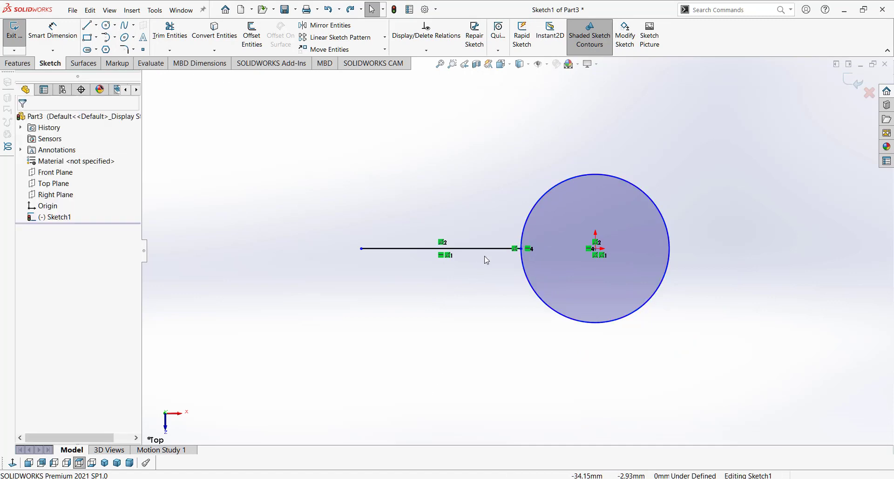
click(495, 249)
key(Delete)
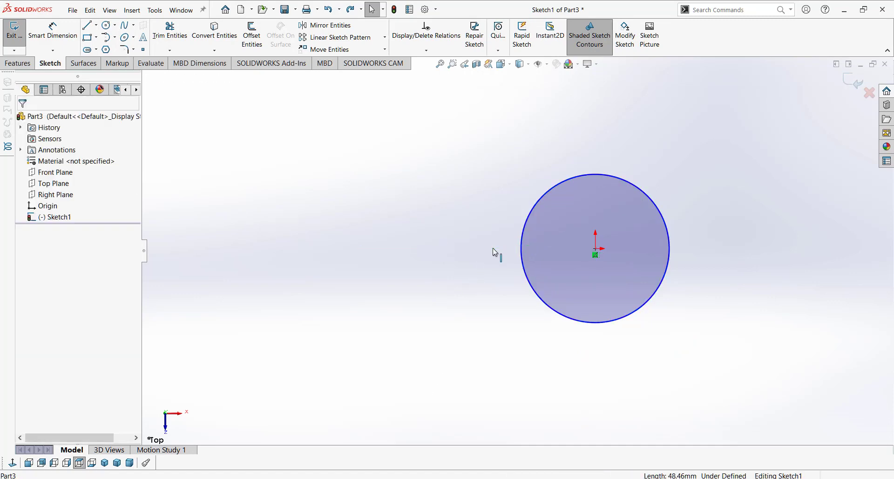
Extrude the circle 35 mm into a solid cylinder
click(18, 63)
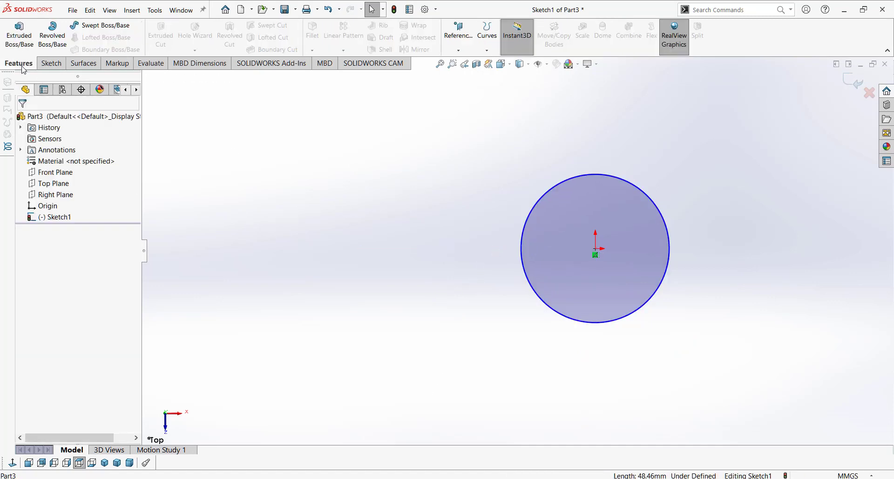
click(19, 34)
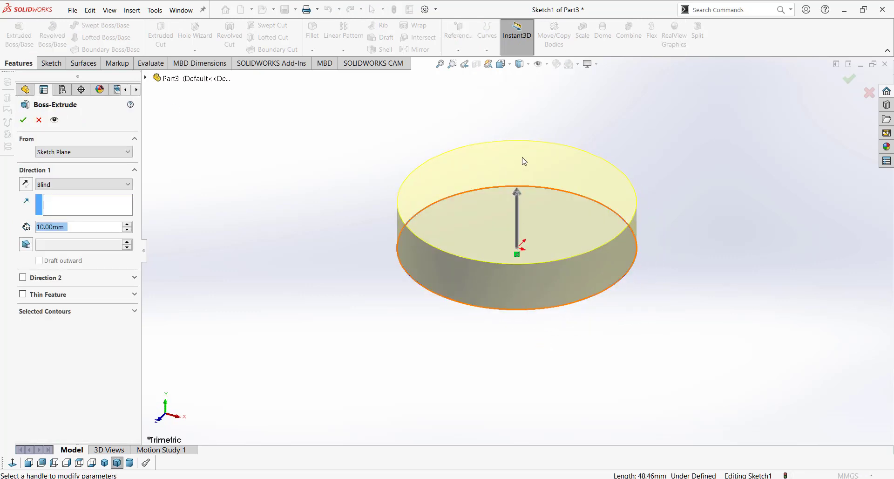
mouse_move(524, 188)
mouse_down()
mouse_move(531, 114)
mouse_move(541, 174)
mouse_up()
scroll(517, 252, up, 3)
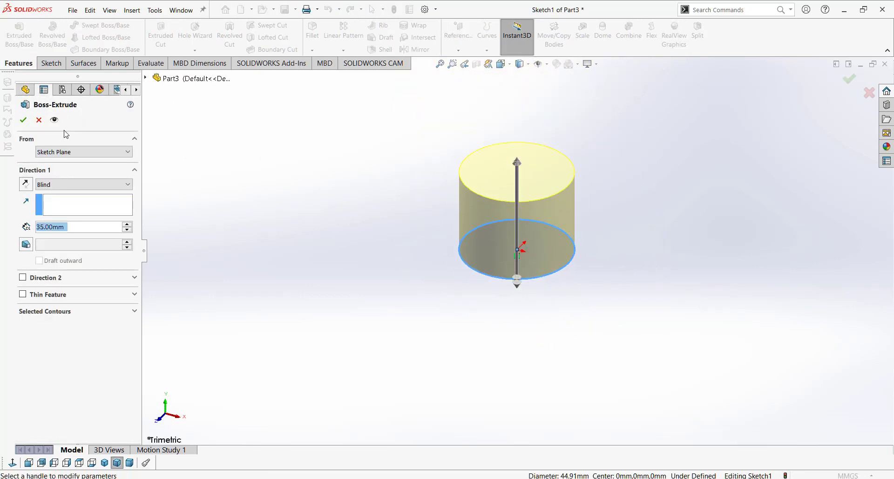
click(23, 121)
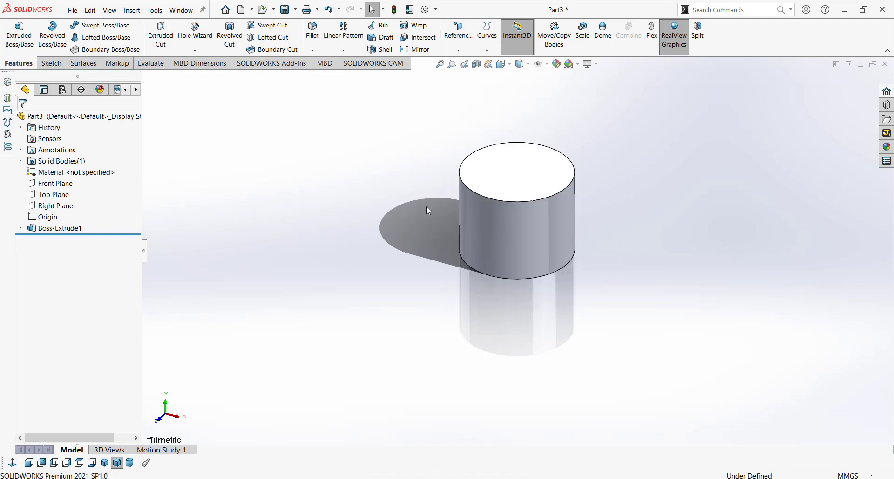
scroll(491, 163, down, 5)
scroll(399, 309, down, 3)
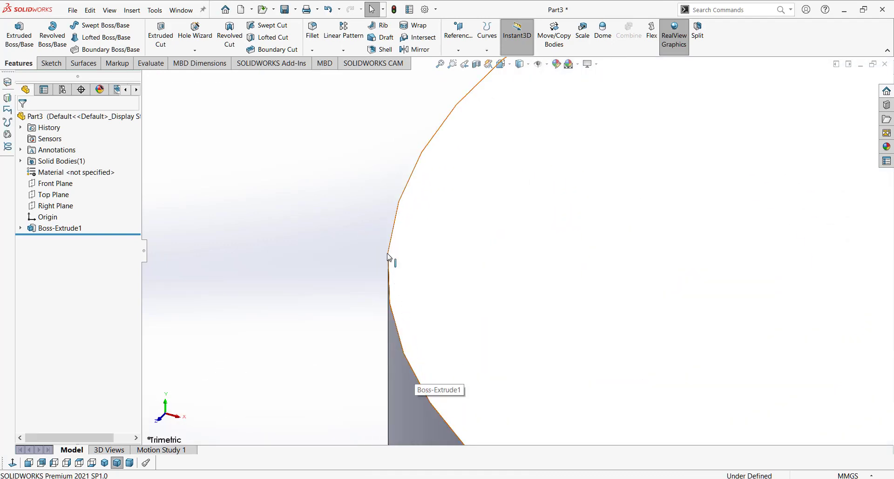
scroll(443, 205, up, 3)
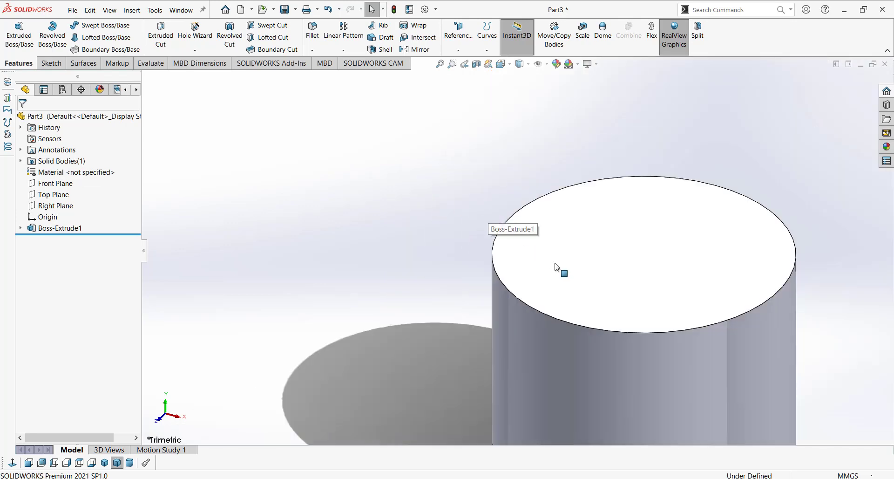
scroll(582, 275, up, 2)
ctrl+middle_drag(611, 281, 598, 284)
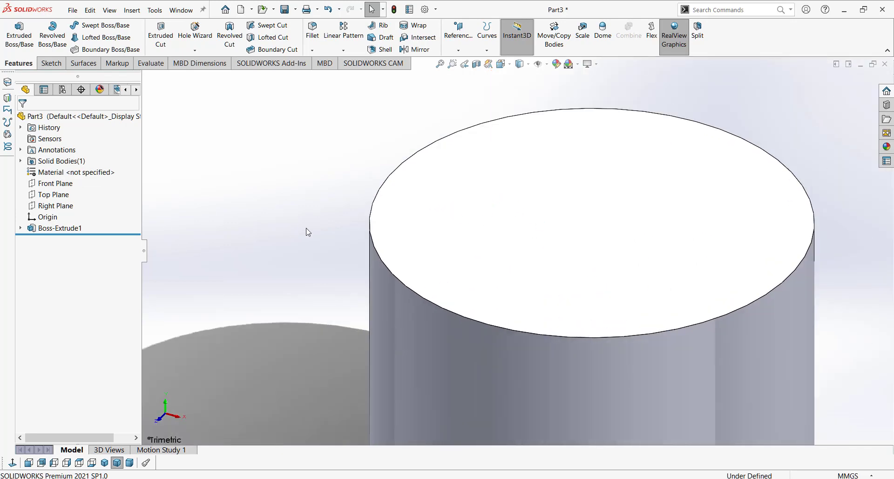
scroll(371, 239, down, 2)
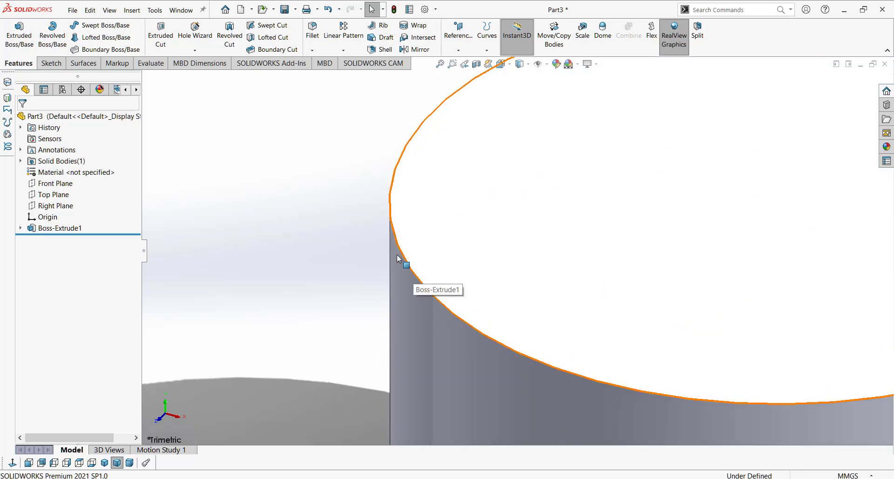
scroll(431, 288, up, 2)
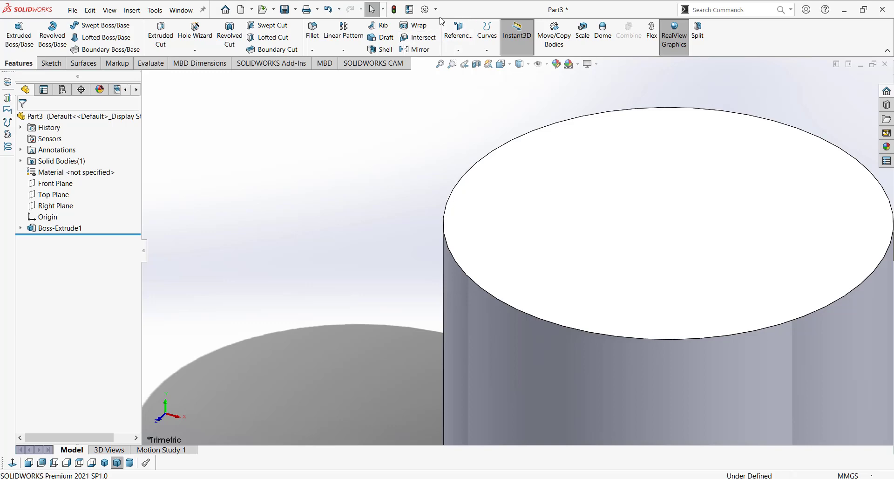
Raise Part3's shaded image quality to maximum in Document Properties, deviation 0.0219766 mm
click(426, 10)
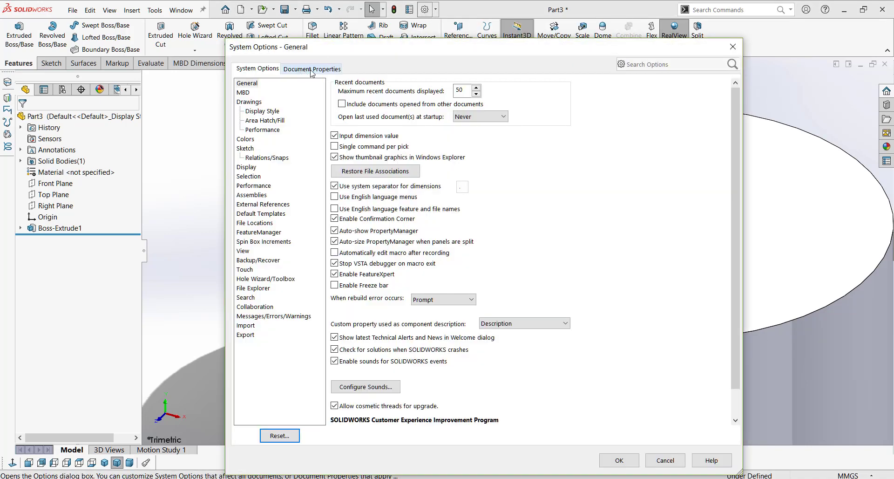
click(312, 70)
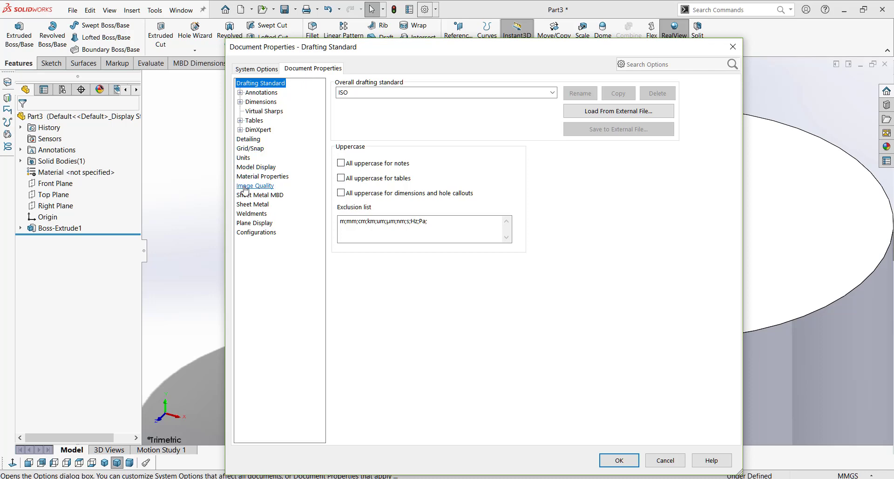
click(261, 186)
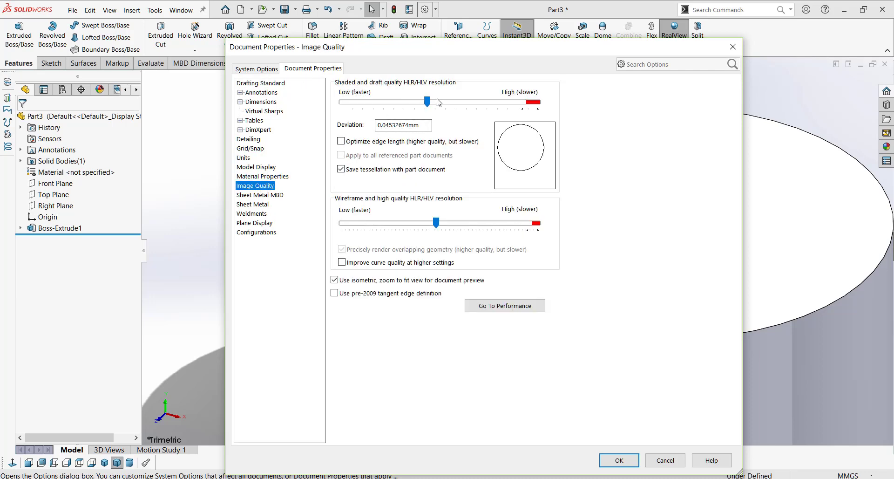
drag(428, 103, 509, 106)
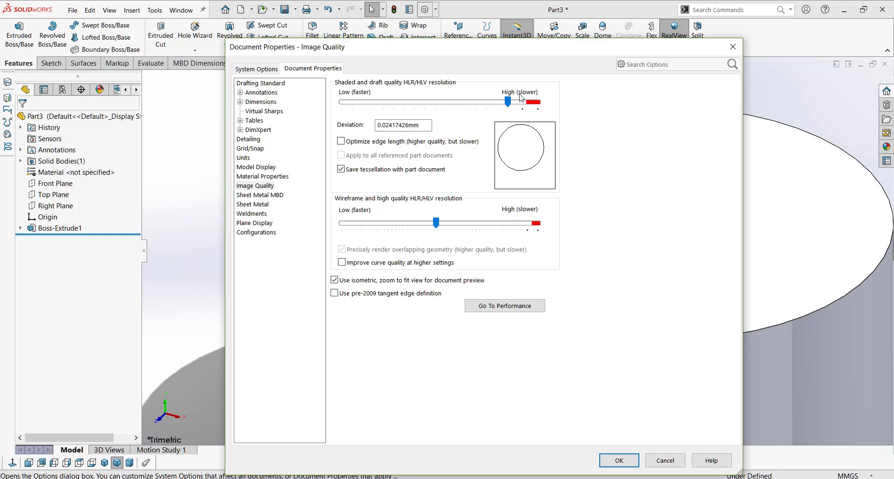
drag(508, 103, 535, 106)
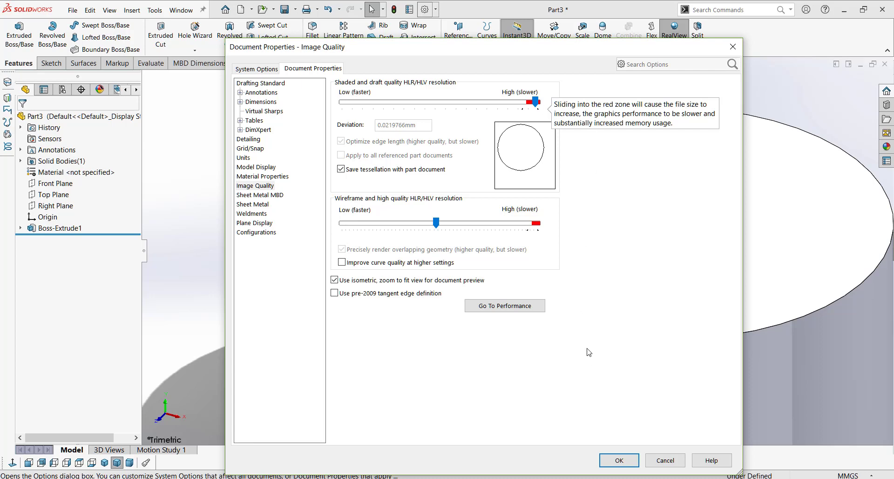
click(612, 463)
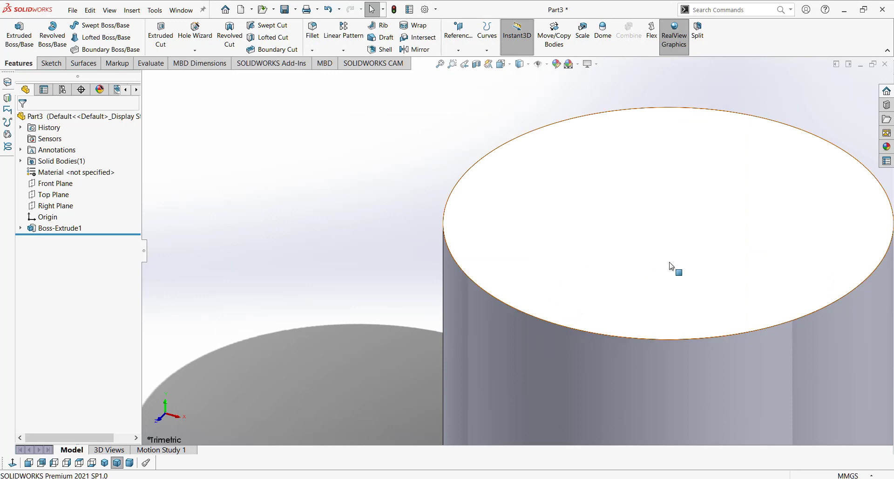
scroll(770, 298, up, 2)
scroll(675, 286, up, 1)
scroll(486, 236, down, 2)
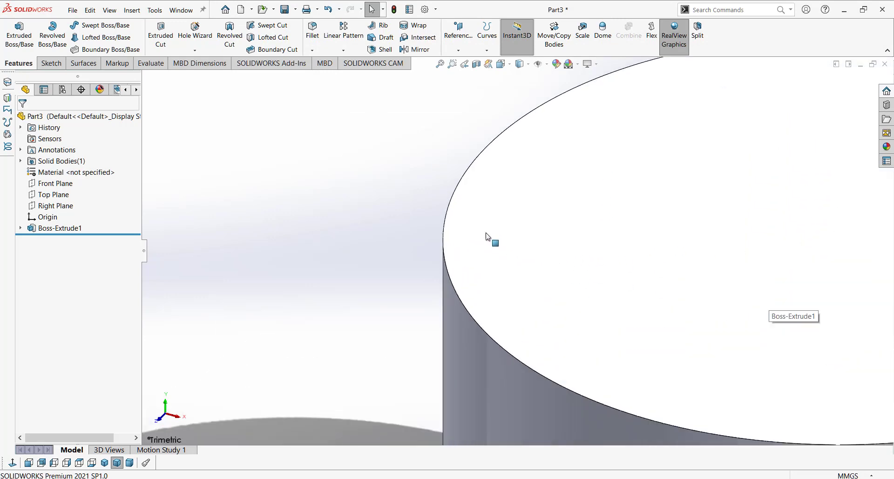
scroll(461, 246, down, 1)
scroll(457, 246, down, 1)
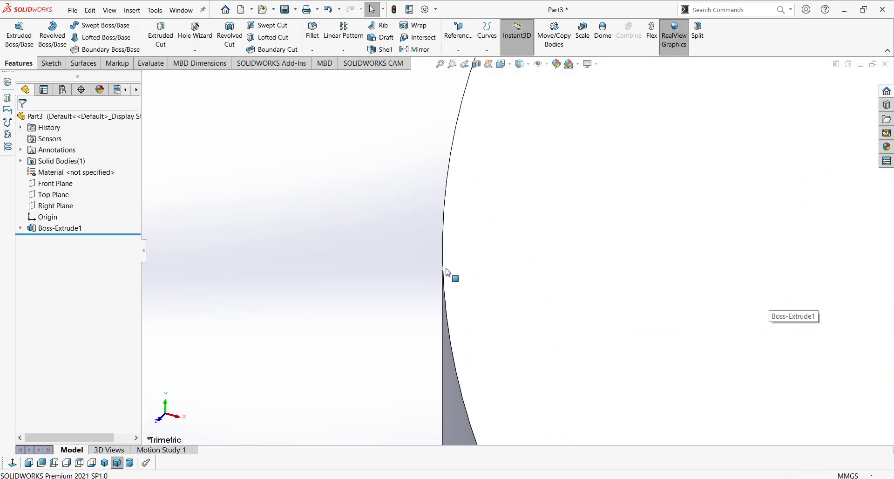
scroll(478, 127, up, 1)
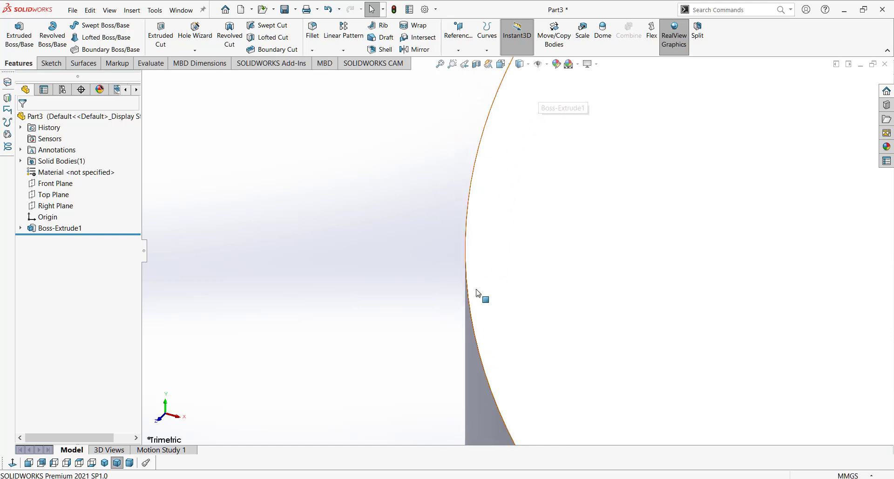
scroll(567, 274, up, 3)
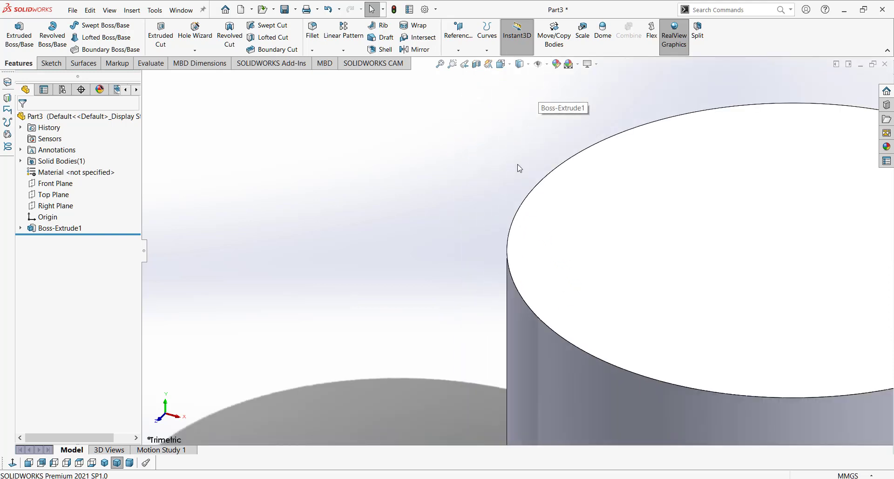
click(435, 9)
Lower Part3's shaded image quality toward Low, leaving a 0.12950496 mm deviation
click(438, 26)
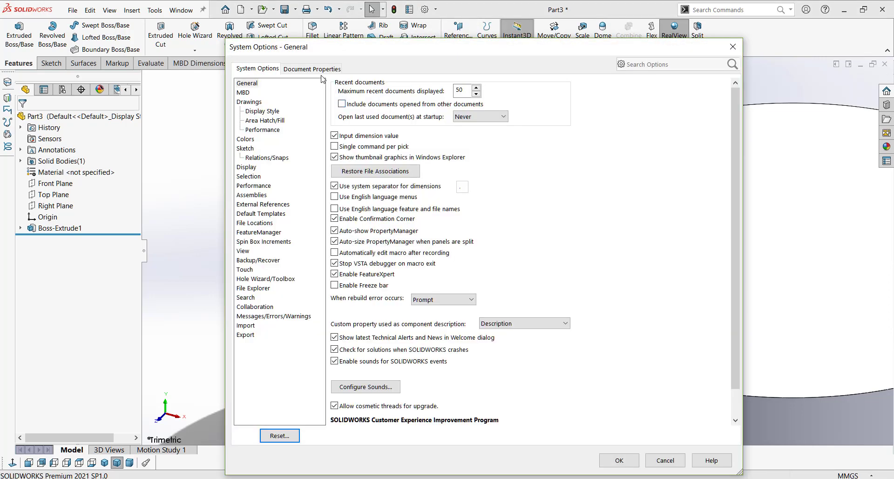
click(319, 71)
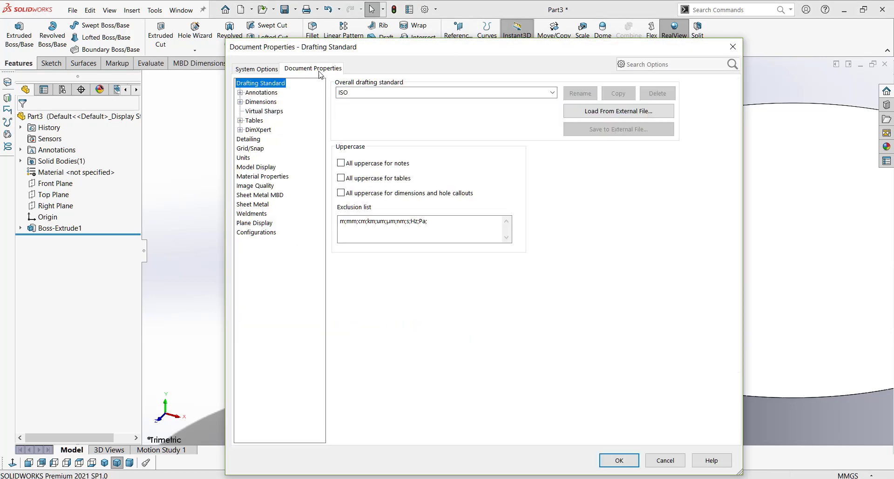
click(264, 186)
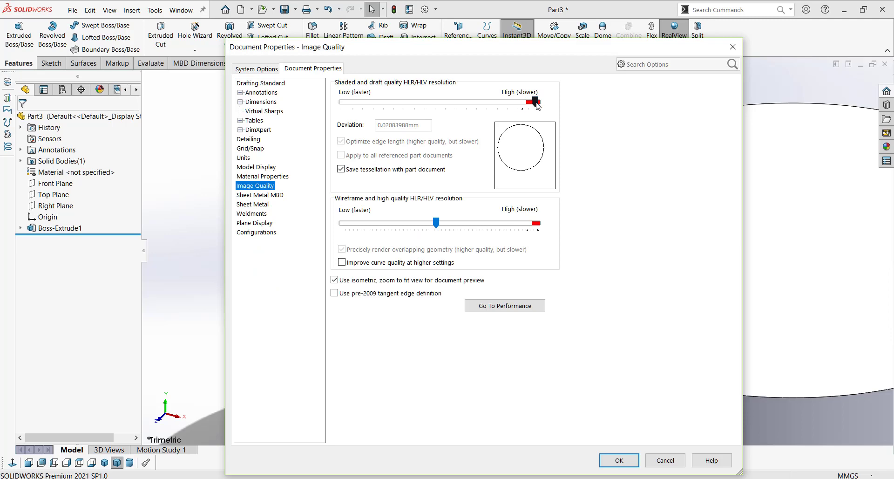
drag(535, 102, 355, 102)
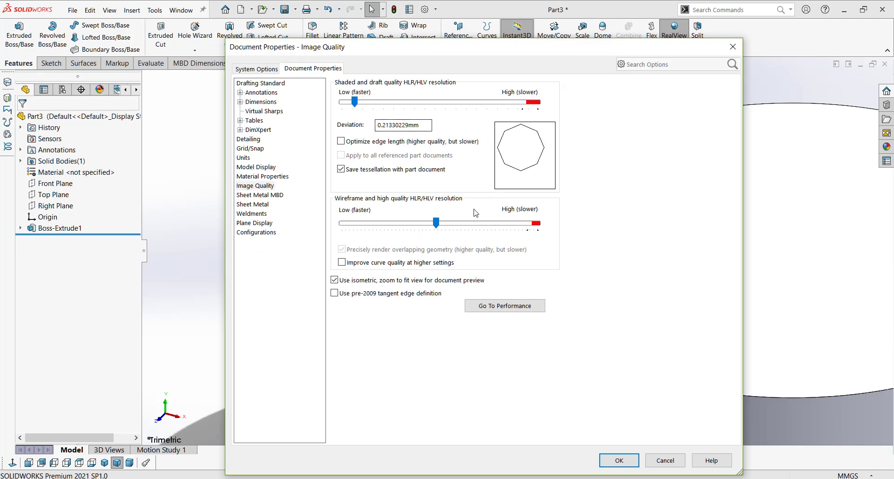
drag(353, 101, 321, 110)
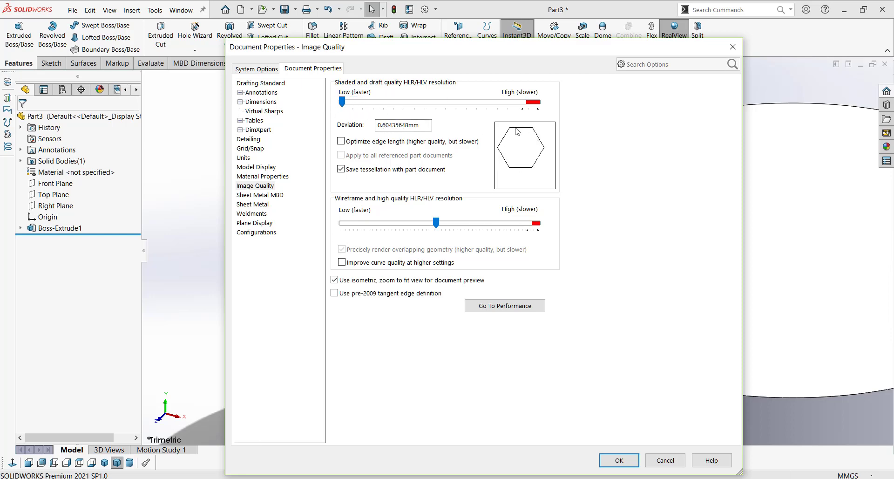
drag(340, 101, 367, 102)
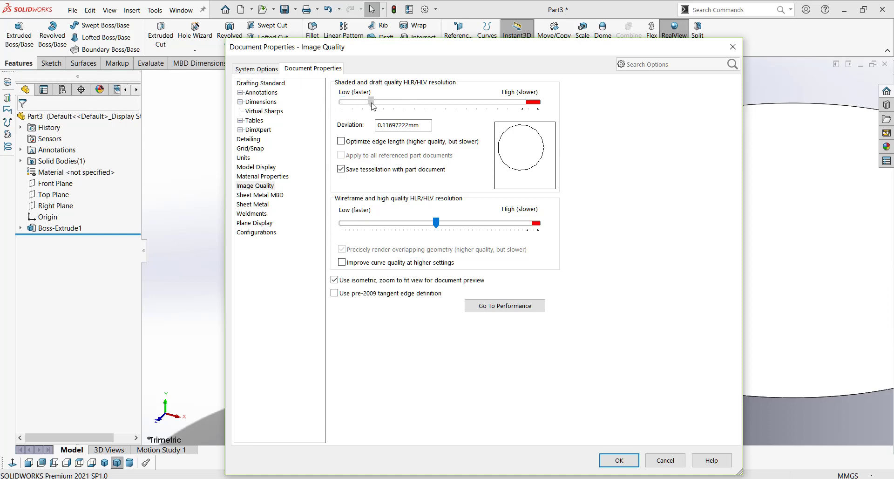
click(619, 460)
Zoom out to view the whole faceted cylinder and open the File menu
scroll(535, 247, up, 5)
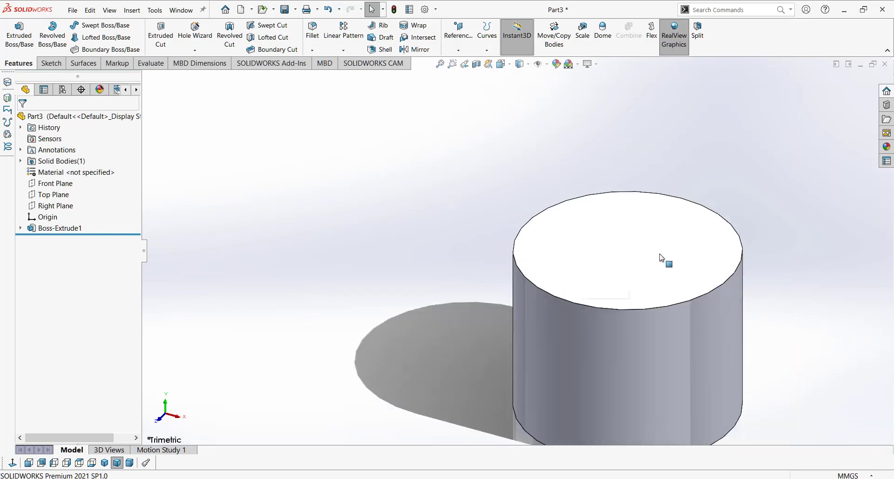
scroll(747, 278, down, 2)
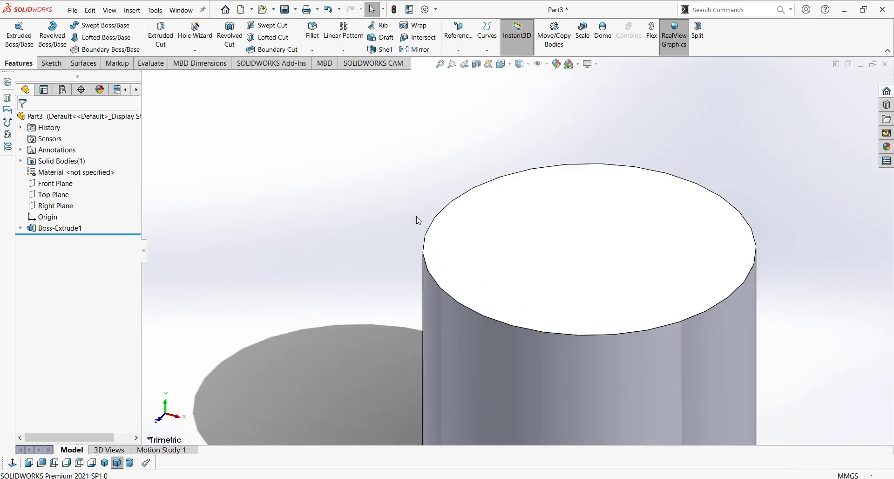
scroll(636, 207, up, 3)
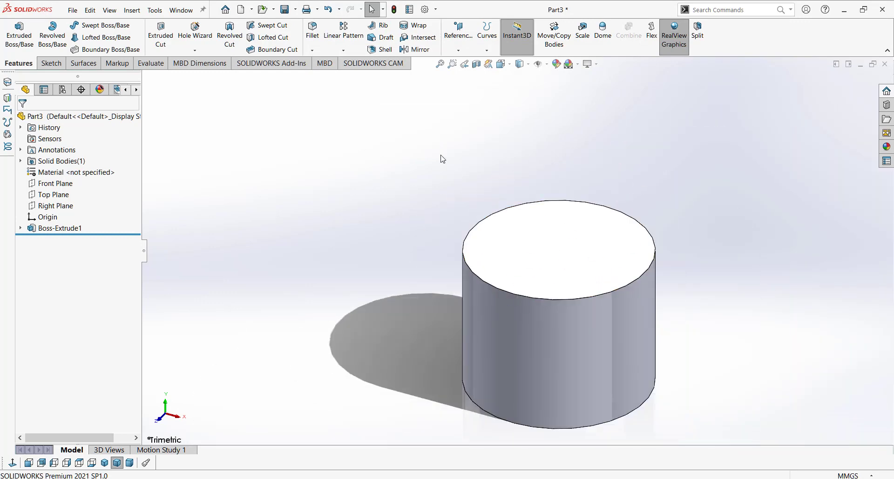
click(73, 11)
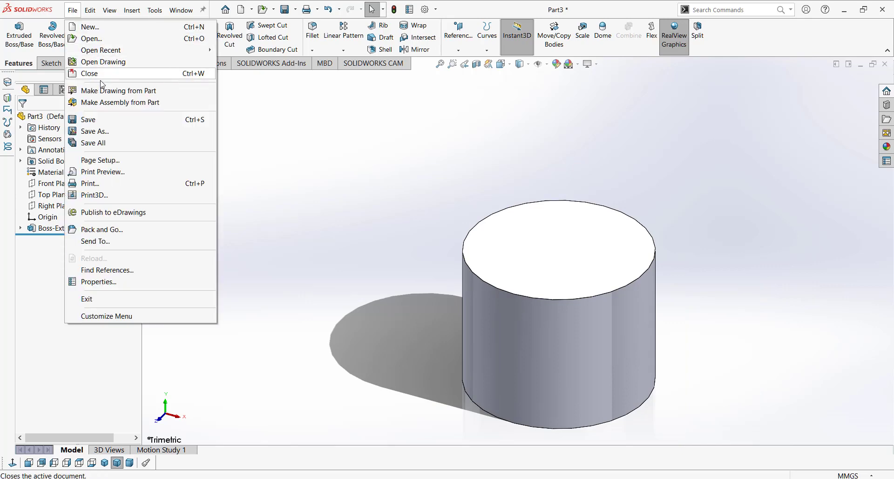
mouse_move(101, 49)
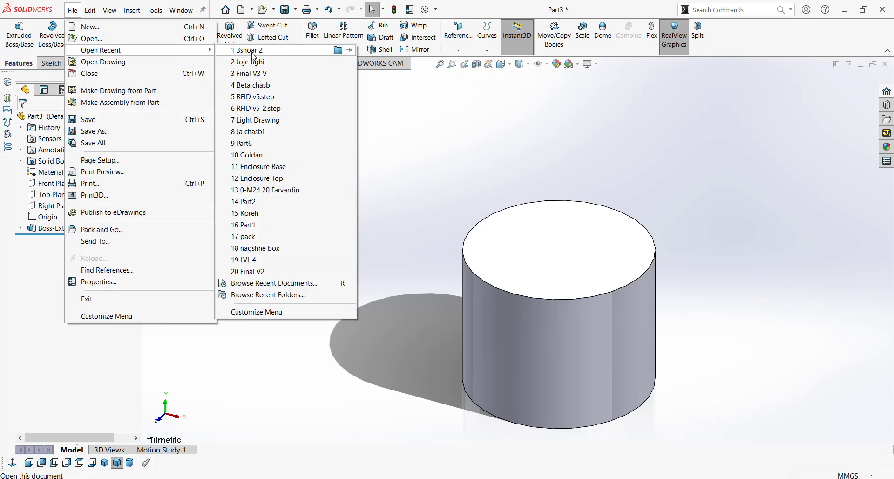
Open the recent 3shoar 2 hair-dryer model and orbit it to an isometric angle
click(254, 54)
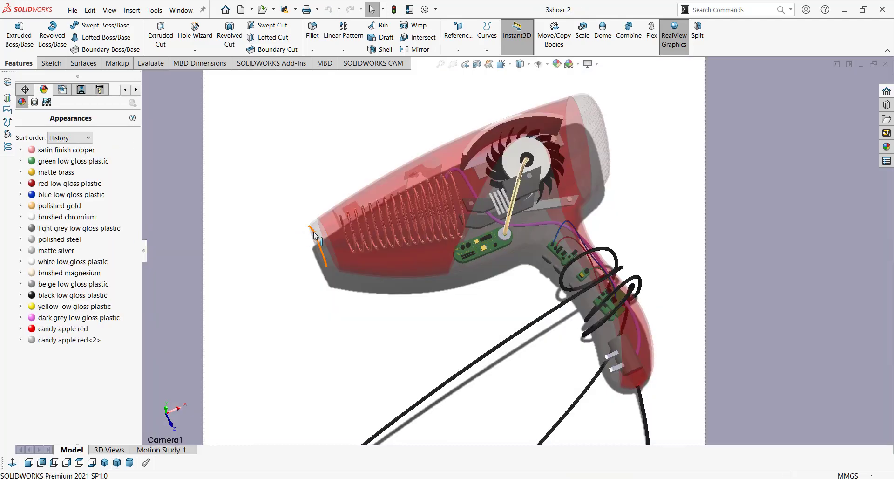
click(105, 463)
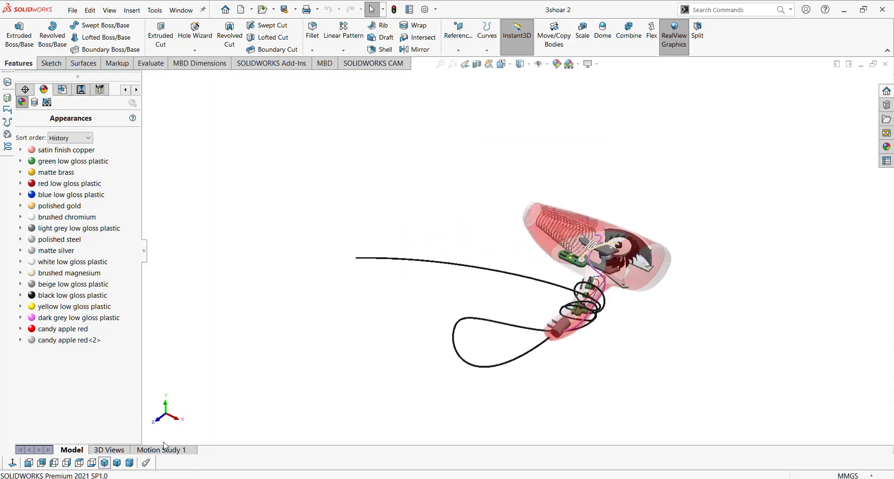
mouse_move(459, 329)
middle_down()
mouse_move(555, 374)
mouse_move(535, 239)
middle_up()
scroll(535, 240, down, 5)
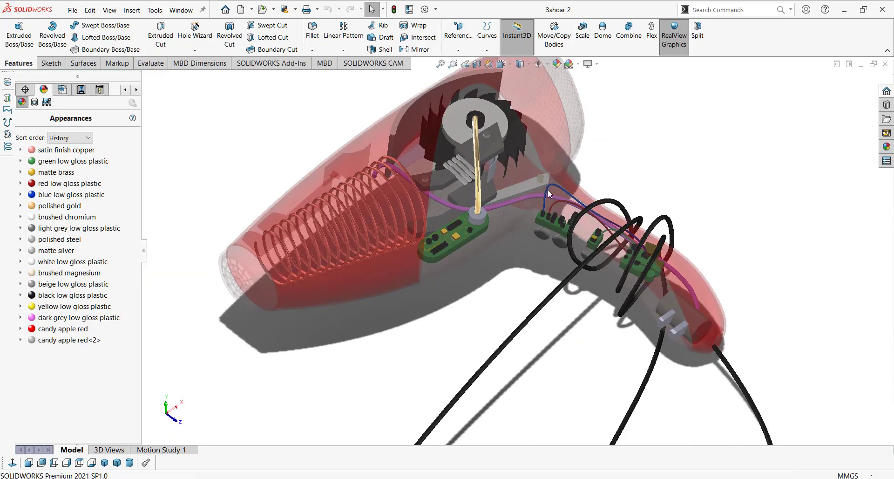
scroll(535, 240, up, 4)
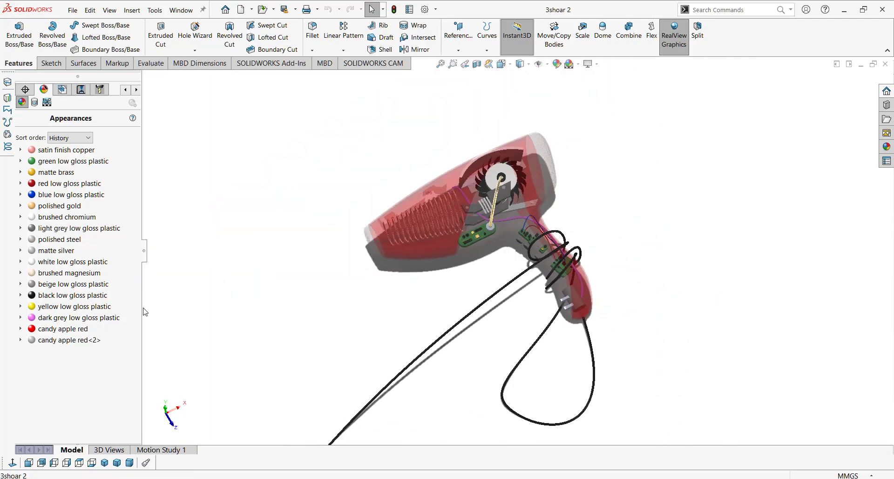
Delete every appearance from the model except candy apple red
click(51, 340)
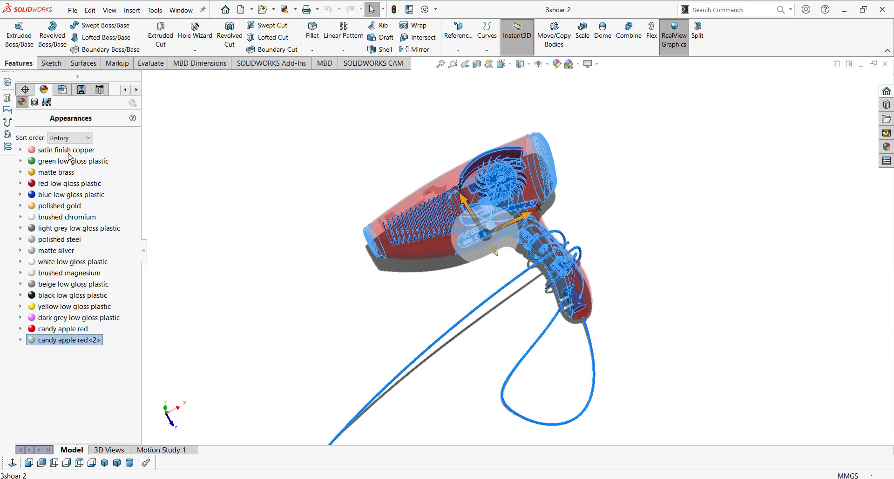
shift+click(69, 155)
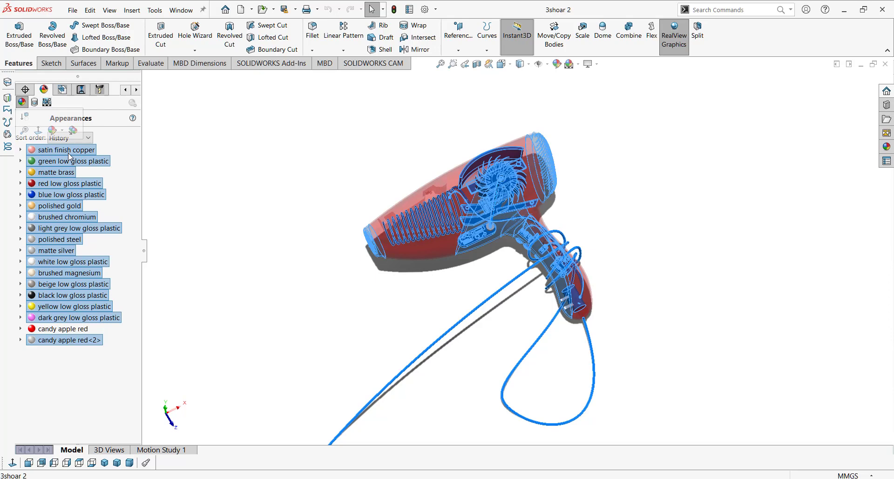
key(Delete)
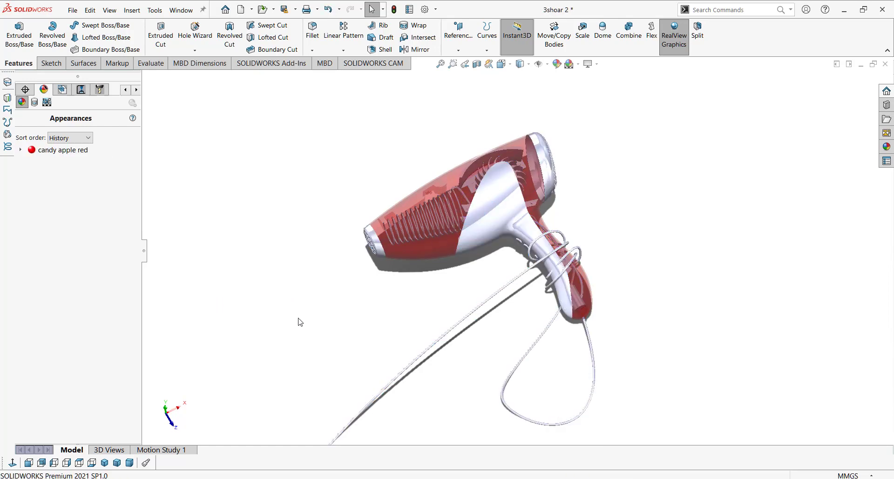
Return to the FeatureManager tree and bring up the Options window
scroll(449, 291, up, 1)
scroll(474, 291, up, 1)
scroll(497, 283, up, 1)
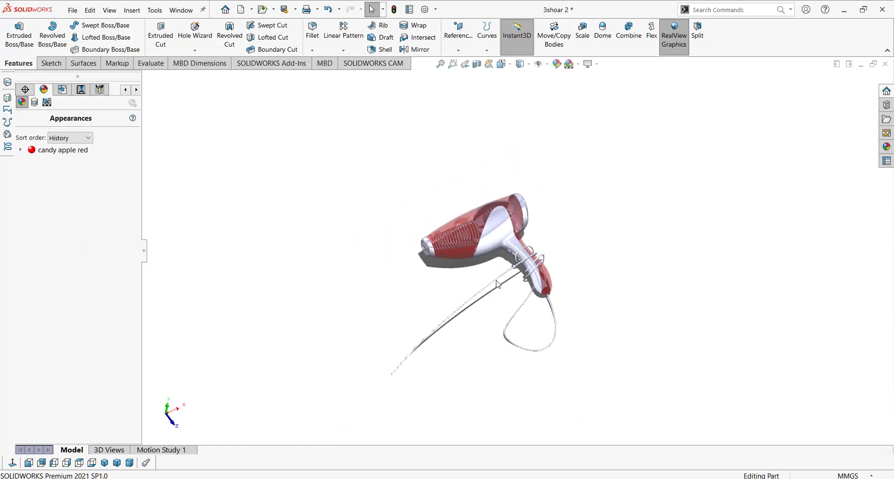
click(125, 91)
click(25, 90)
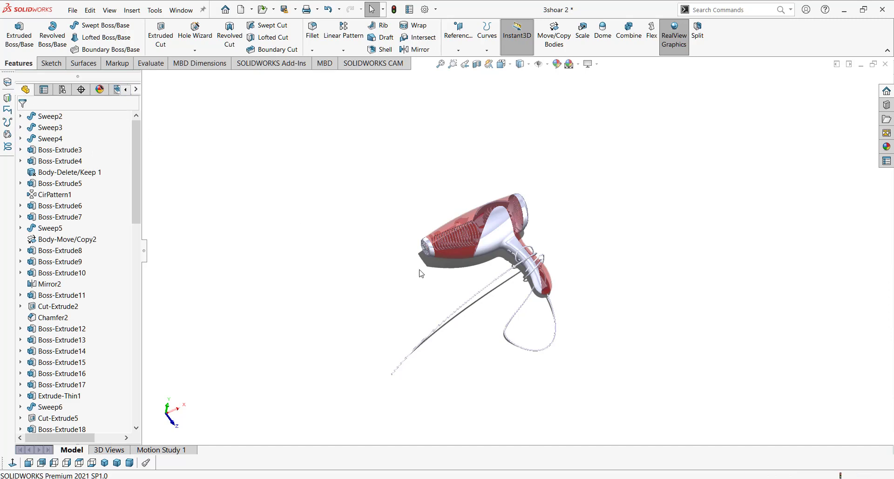
scroll(465, 279, down, 2)
scroll(488, 297, down, 2)
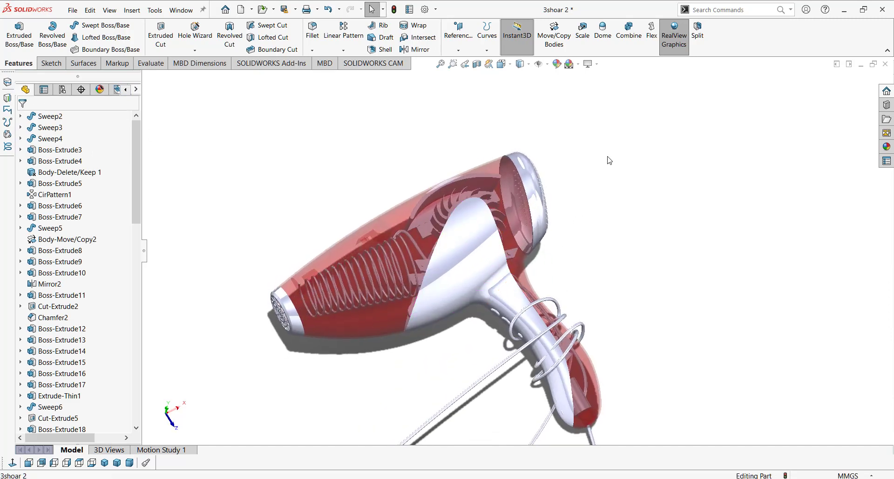
click(428, 11)
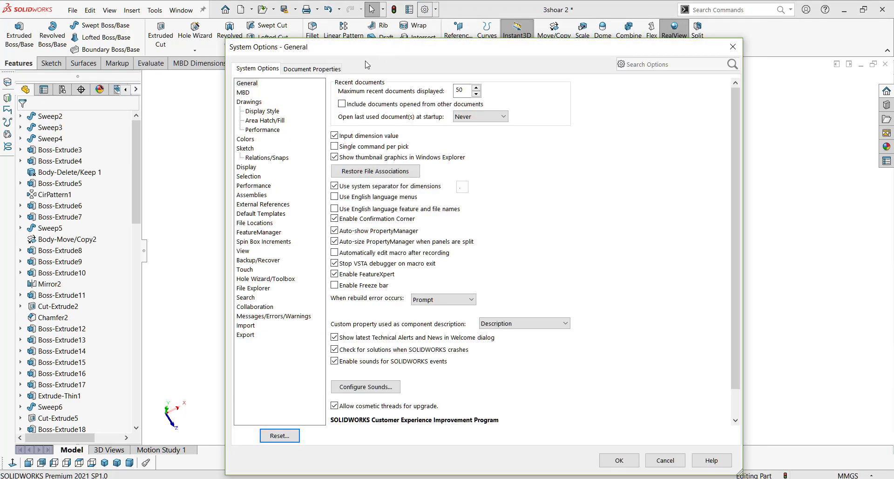
Set the document's shaded image quality to mid-range, a 1.20650032 mm deviation, and apply it
click(322, 70)
click(256, 186)
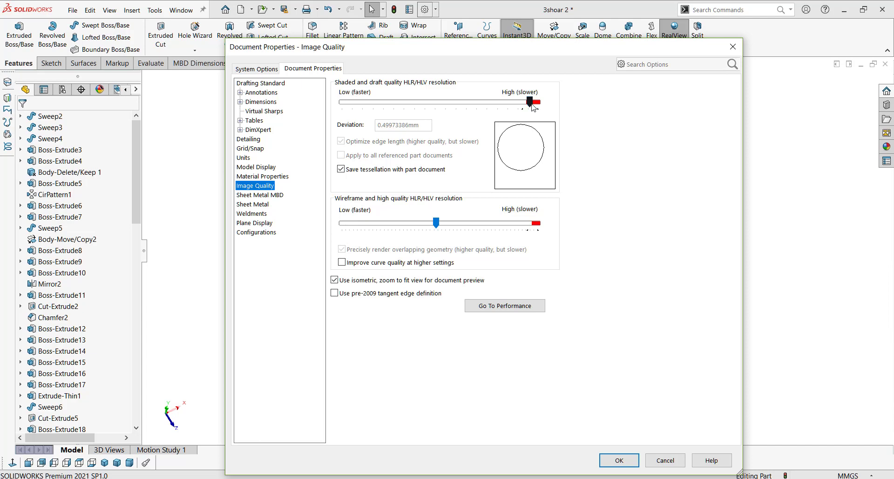
drag(530, 103, 415, 102)
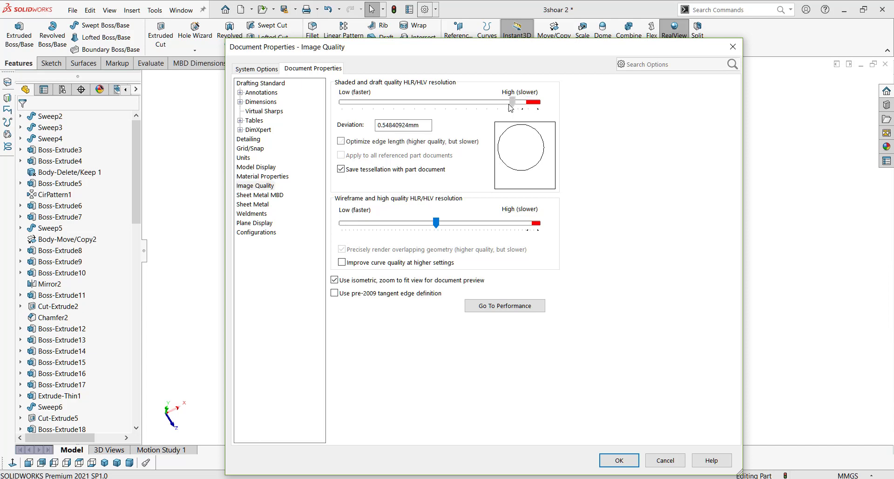
click(615, 460)
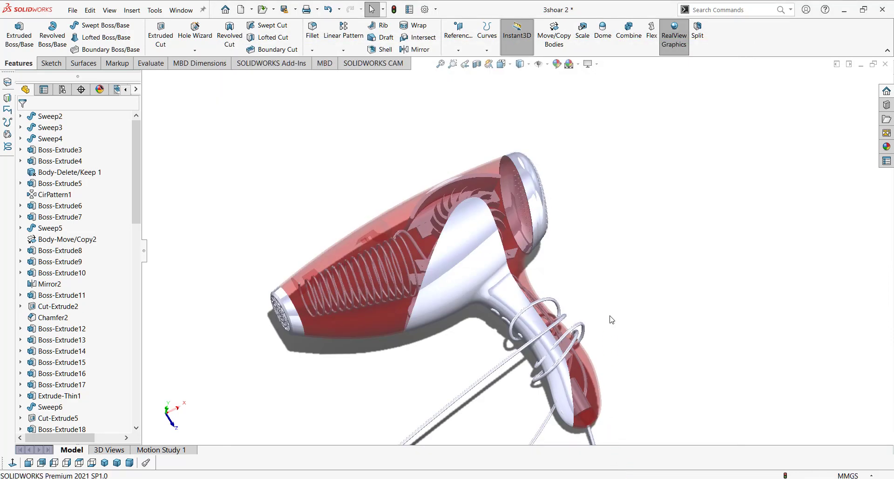
Orbit and zoom in on the hair dryer's rear grille
mouse_move(612, 319)
middle_down()
mouse_move(566, 265)
mouse_move(530, 263)
middle_up()
scroll(537, 159, down, 3)
scroll(537, 158, down, 5)
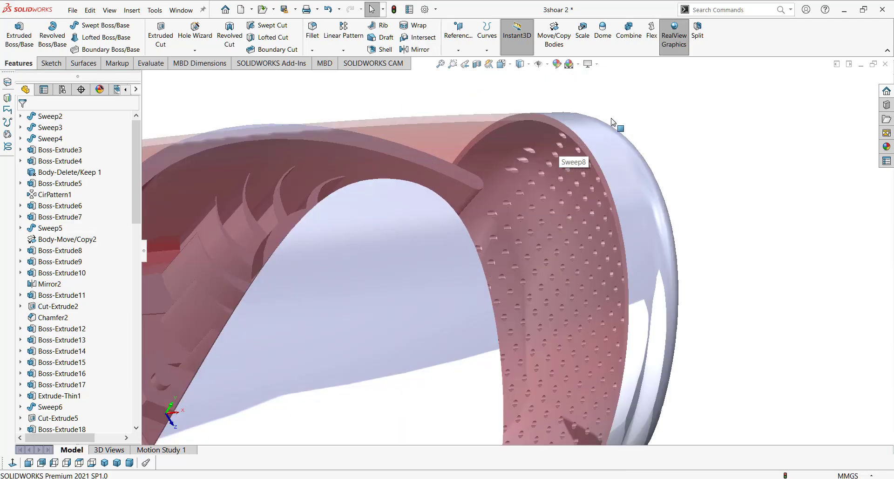
scroll(611, 122, down, 2)
scroll(512, 126, down, 2)
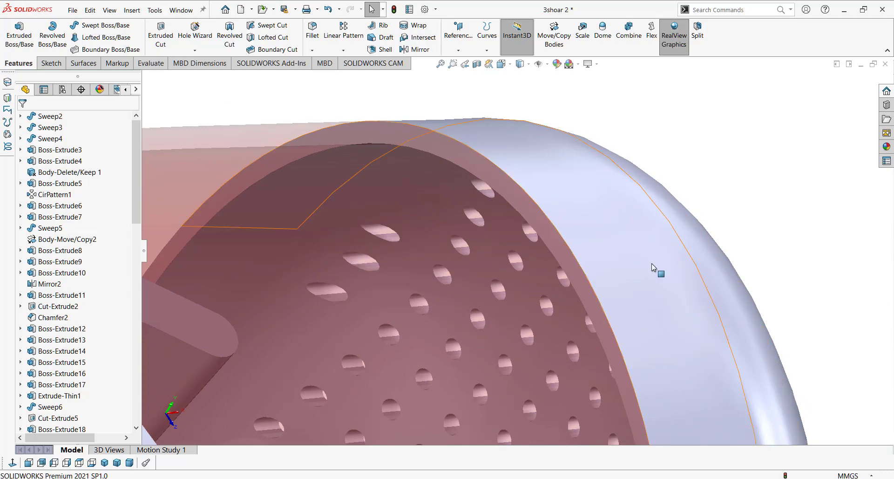
scroll(656, 270, up, 2)
scroll(637, 272, up, 2)
mouse_move(636, 272)
middle_down()
mouse_move(280, 315)
mouse_move(323, 289)
middle_up()
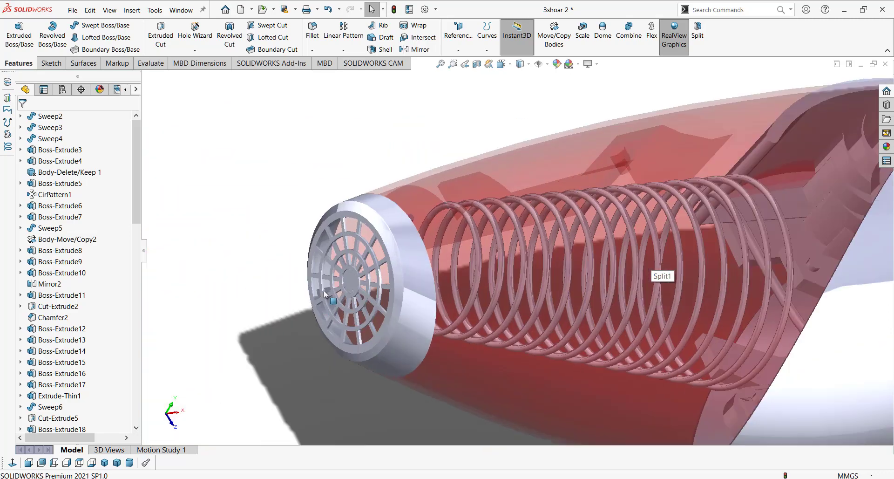
scroll(354, 230, down, 2)
scroll(341, 203, down, 2)
scroll(341, 203, up, 2)
scroll(326, 165, down, 3)
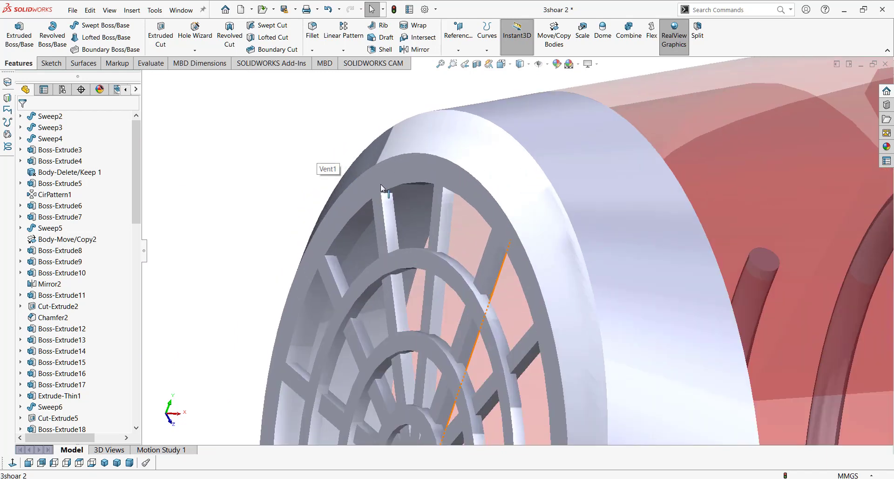
scroll(326, 165, down, 2)
scroll(391, 124, down, 2)
scroll(393, 127, down, 2)
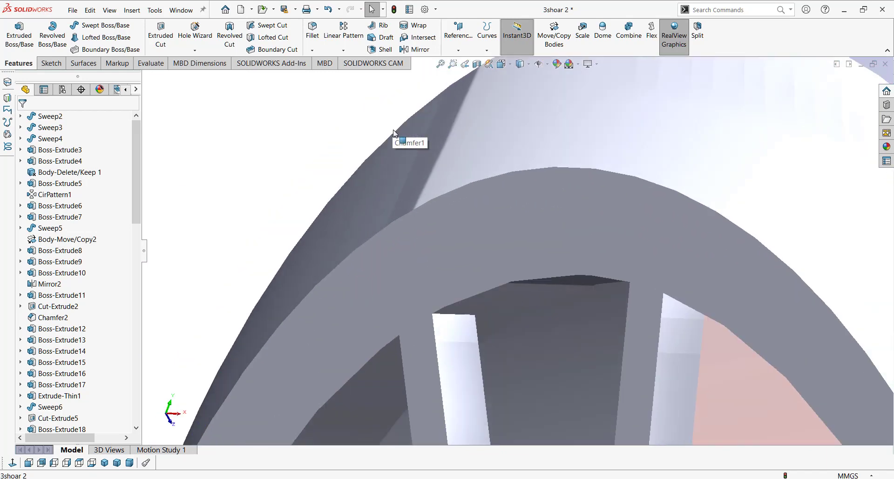
scroll(396, 128, down, 1)
scroll(428, 140, down, 1)
scroll(458, 148, down, 1)
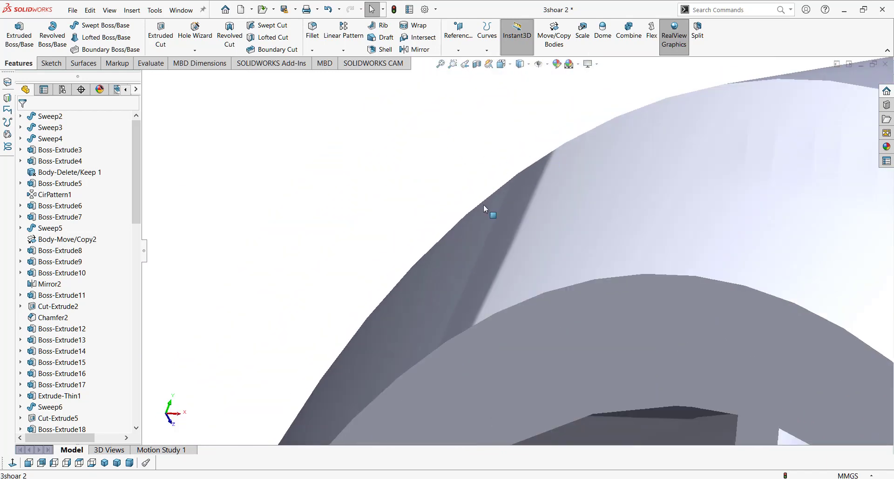
Lower the document's shaded image quality near Low, a 4.02166772 mm deviation, and apply it
click(425, 10)
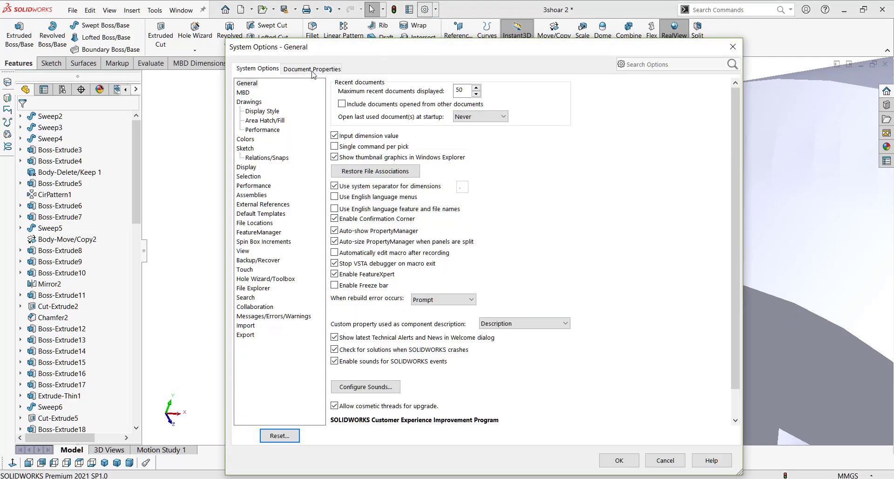
click(313, 70)
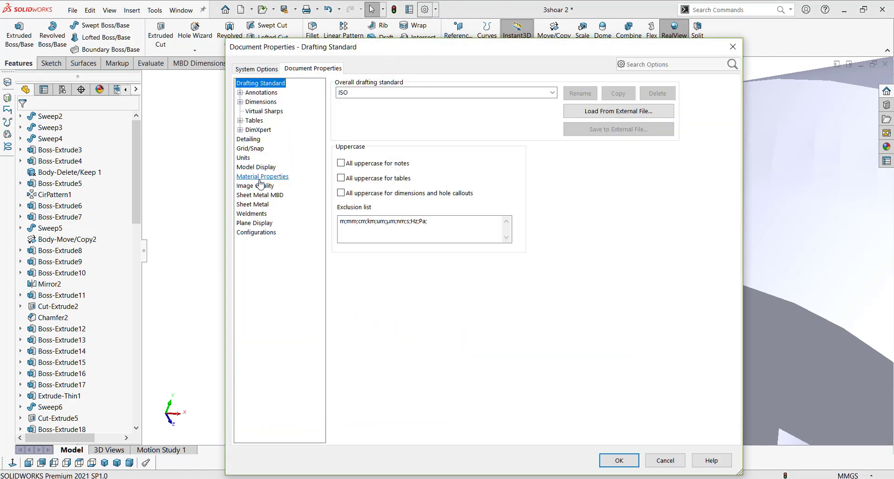
click(273, 186)
click(371, 101)
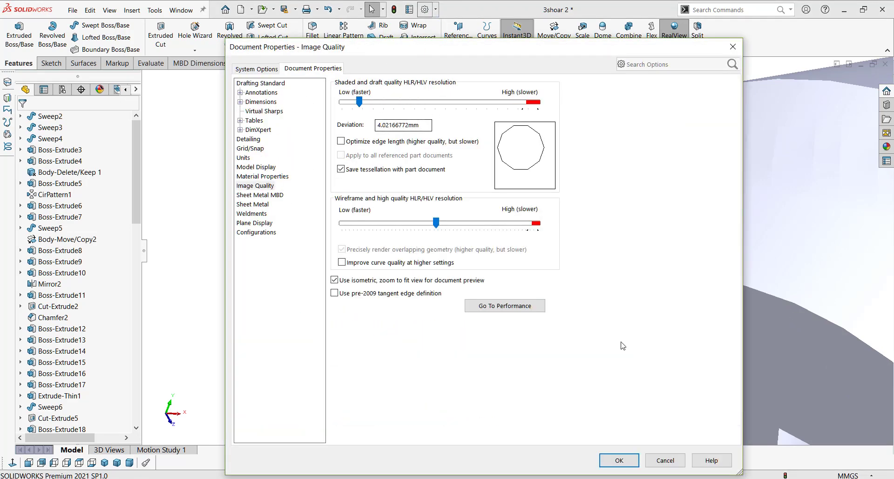
click(618, 460)
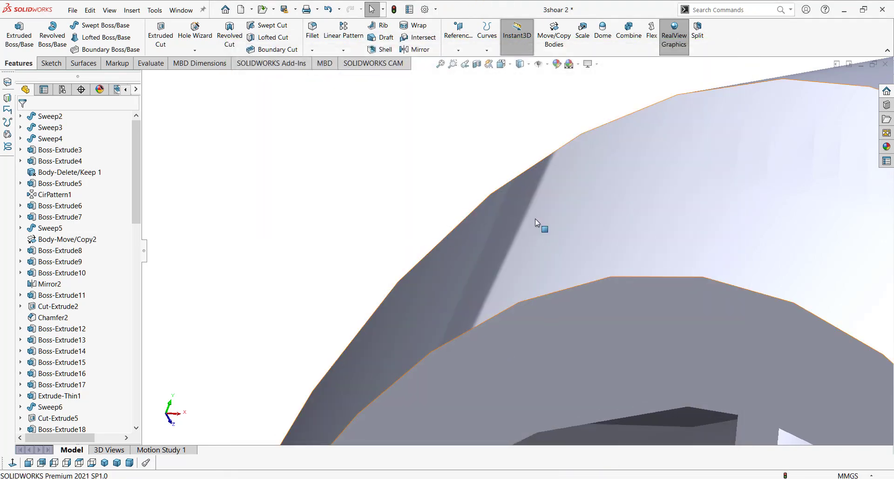
Zoom out and orbit the faceted hair dryer to view its body, handle and nozzle
scroll(585, 303, up, 3)
scroll(585, 303, up, 3)
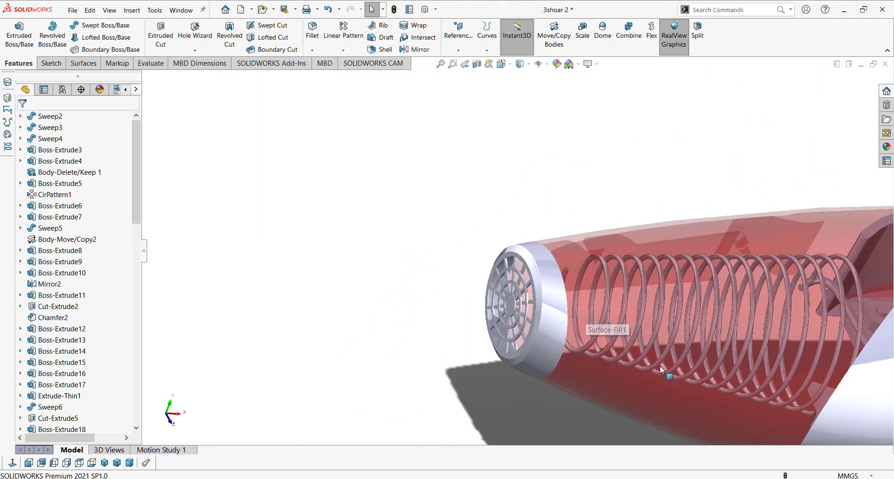
middle_drag(600, 307, 595, 318)
middle_drag(671, 311, 663, 339)
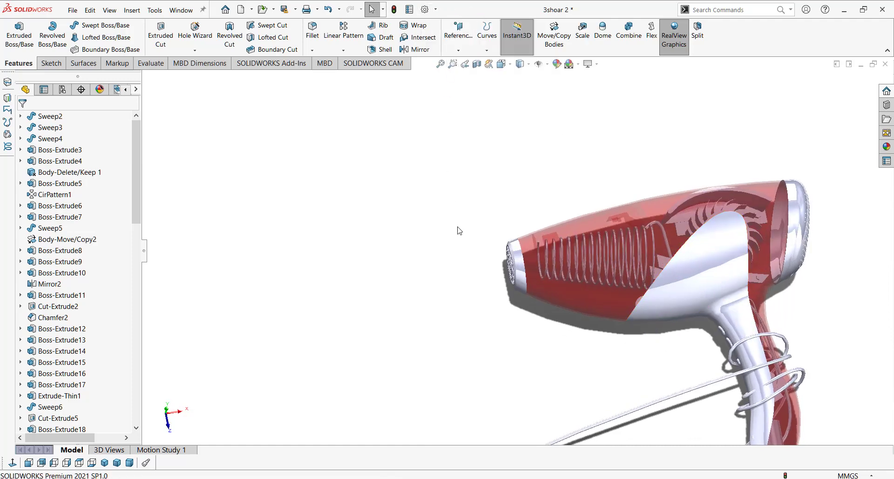
mouse_move(462, 251)
middle_down()
mouse_move(599, 339)
mouse_move(231, 286)
middle_up()
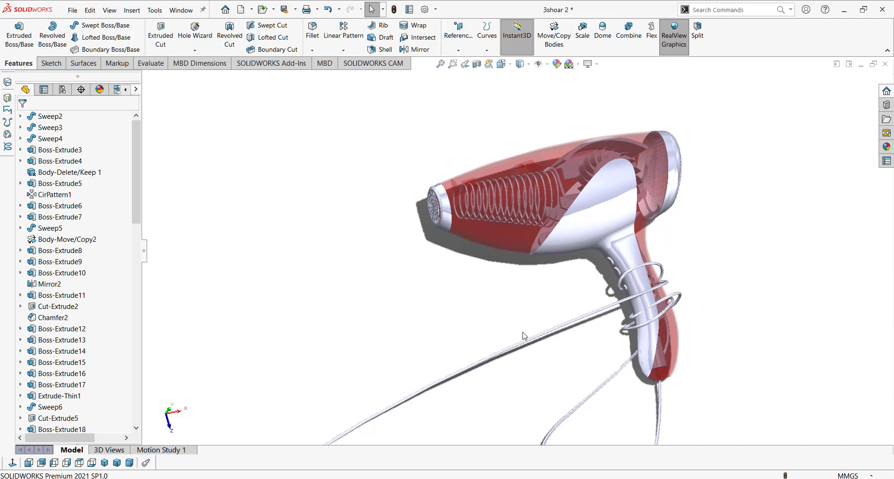
middle_drag(593, 351, 579, 342)
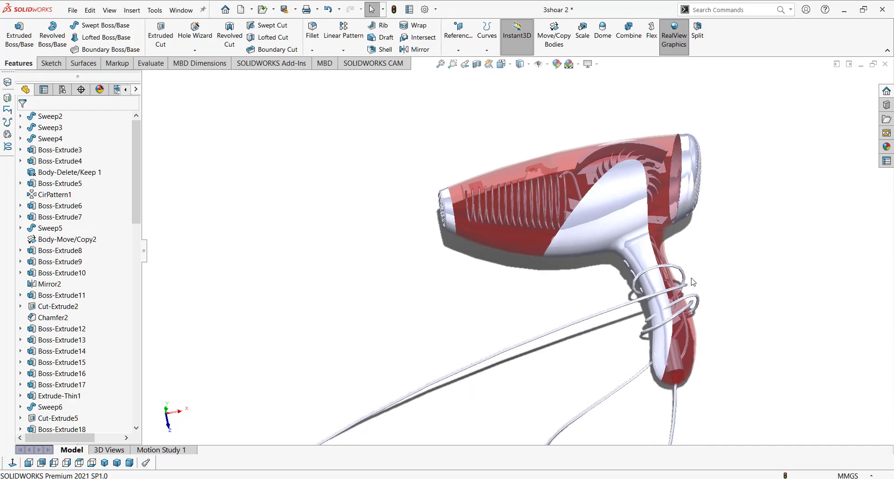
scroll(693, 282, down, 3)
scroll(656, 276, up, 3)
mouse_move(525, 166)
middle_down()
mouse_move(604, 242)
mouse_move(571, 235)
mouse_move(554, 218)
middle_up()
Raise the document's shaded image quality back near High and apply it
click(425, 9)
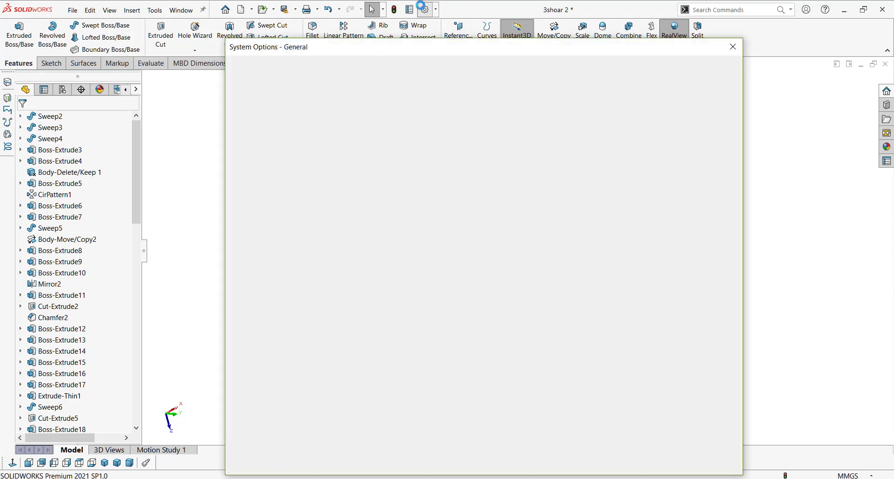
click(328, 67)
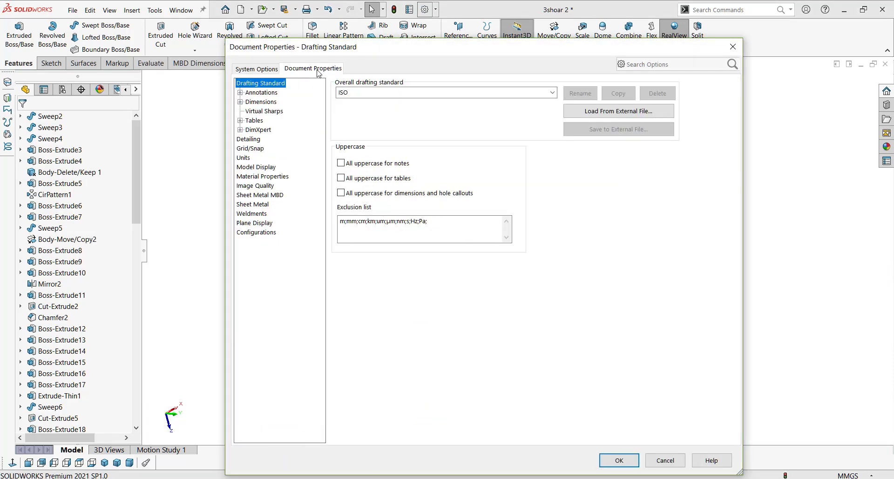
click(255, 186)
drag(360, 103, 530, 110)
click(634, 461)
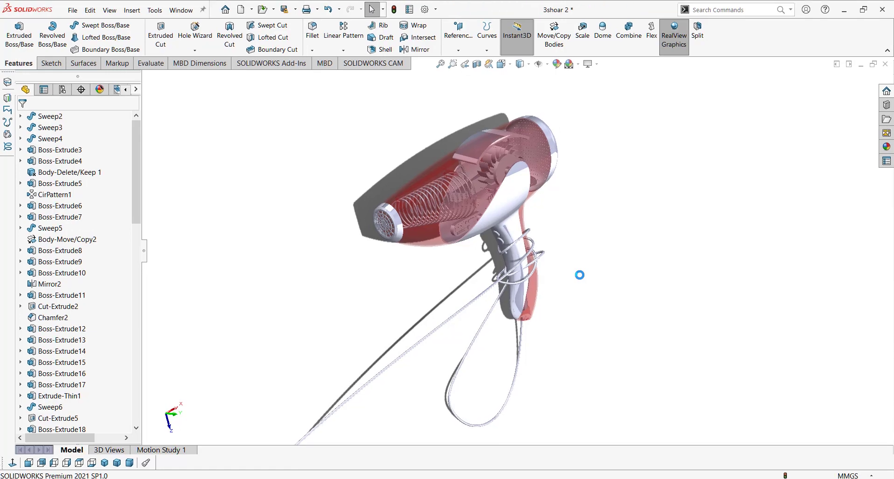
Zoom around the smooth dryer shell and front grille rim, then close the 3shoar 2 document
scroll(566, 108, down, 3)
scroll(521, 116, down, 3)
scroll(466, 112, down, 2)
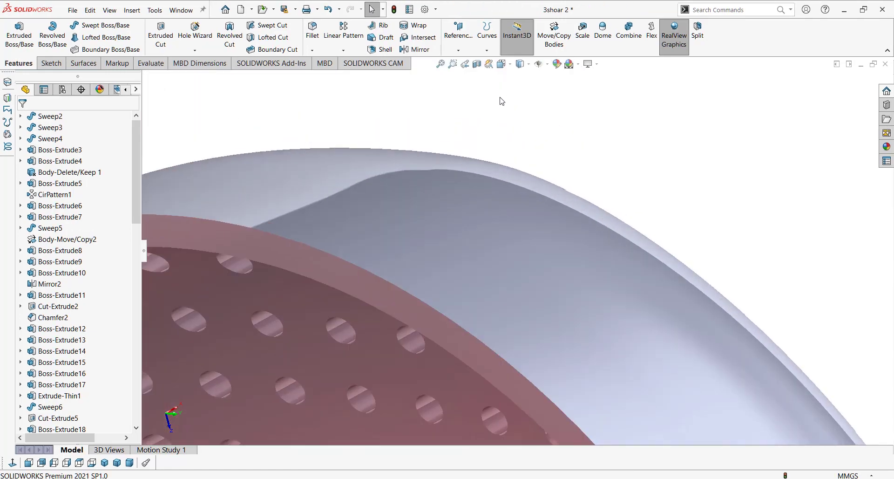
scroll(409, 138, down, 2)
scroll(772, 271, up, 2)
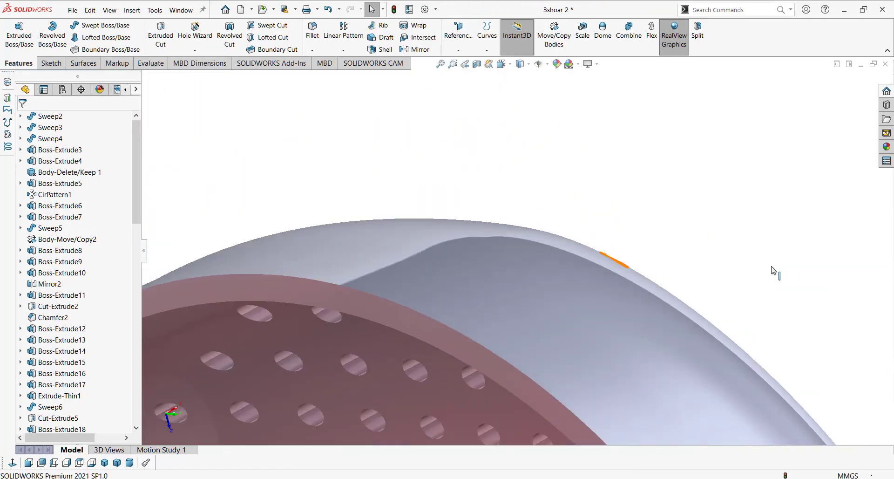
scroll(603, 351, up, 3)
scroll(391, 335, up, 3)
scroll(539, 305, down, 4)
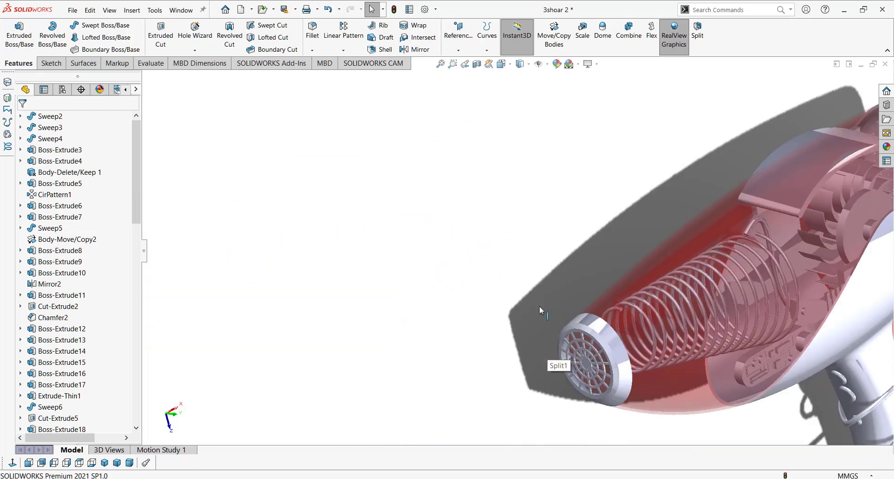
scroll(616, 290, down, 2)
scroll(615, 293, down, 1)
scroll(624, 281, down, 3)
scroll(635, 289, down, 2)
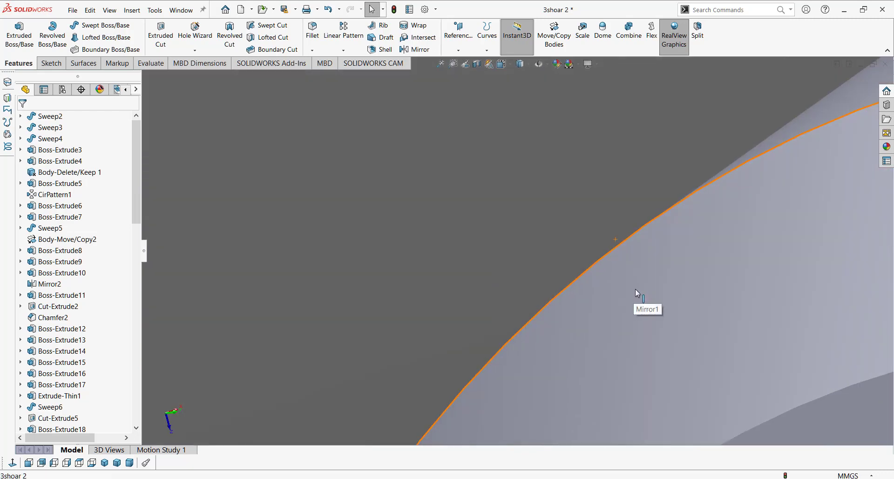
scroll(636, 292, up, 1)
scroll(635, 289, up, 1)
scroll(635, 289, up, 3)
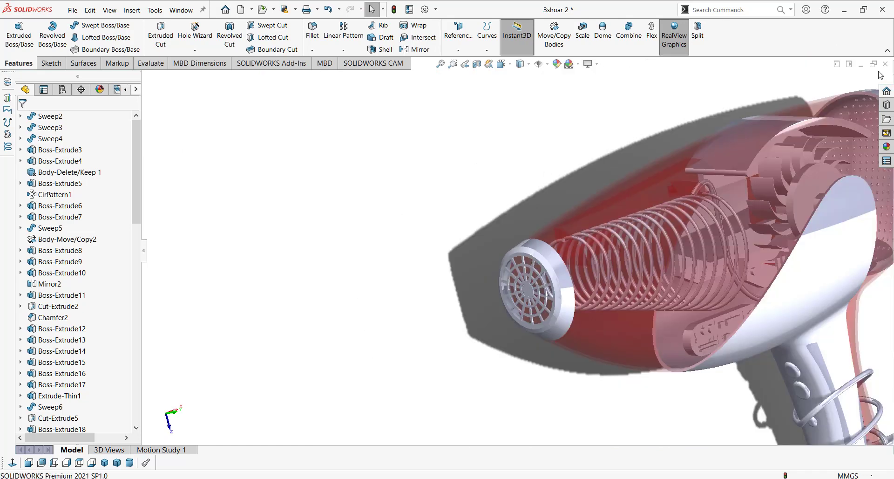
click(885, 64)
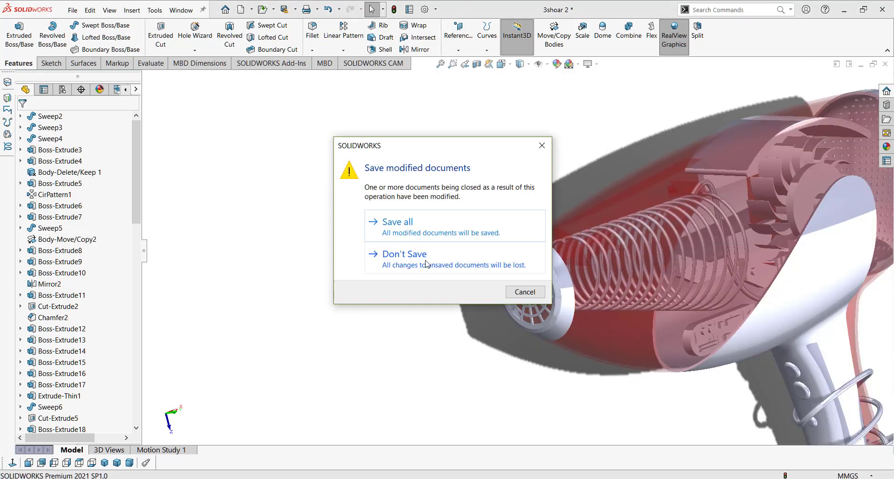
Close the hair dryer without saving changes
click(419, 255)
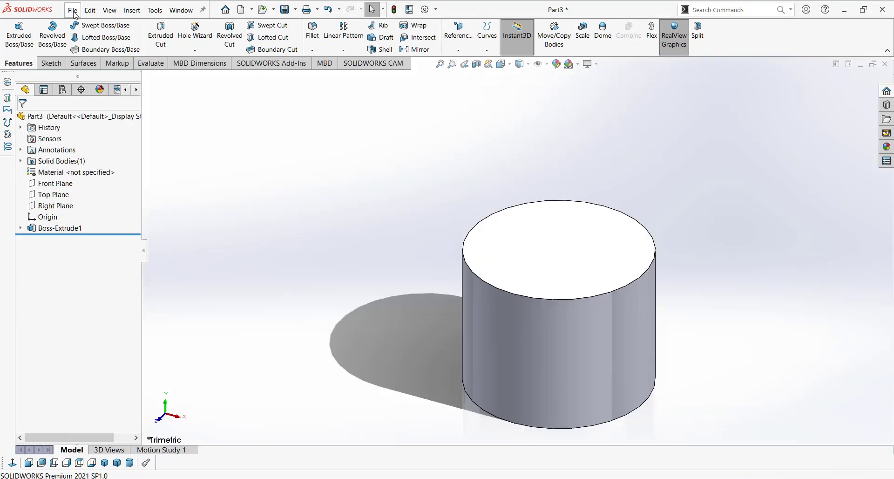
click(72, 10)
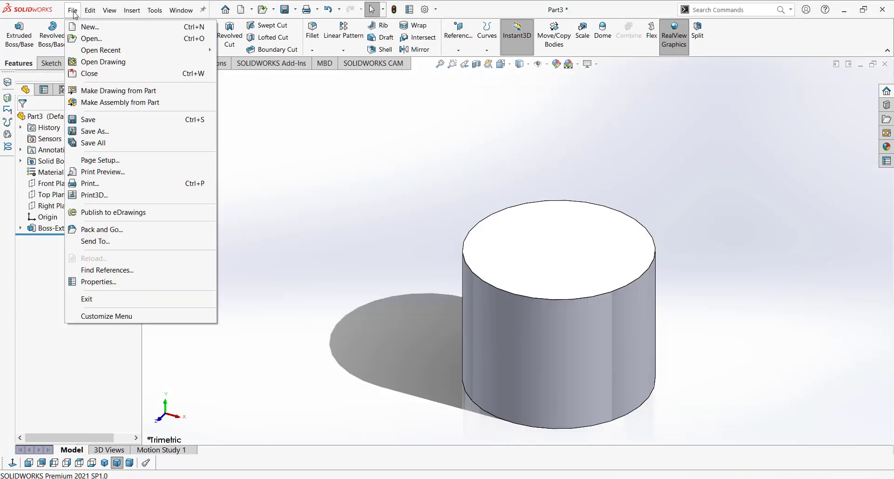
click(377, 205)
In Part3, delete the cylinder's Boss-Extrude1 feature so only the Sketch1 circle remains
mouse_move(377, 205)
middle_down()
mouse_move(419, 251)
mouse_move(541, 289)
middle_up()
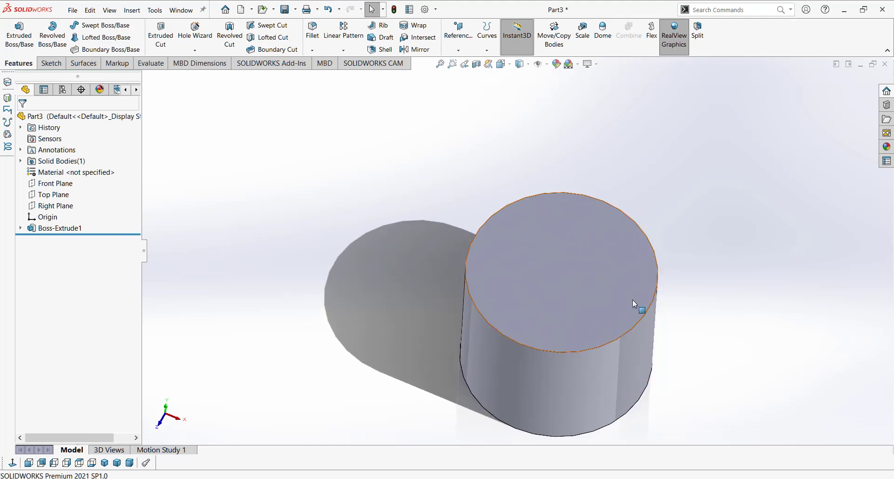
click(540, 291)
key(z)
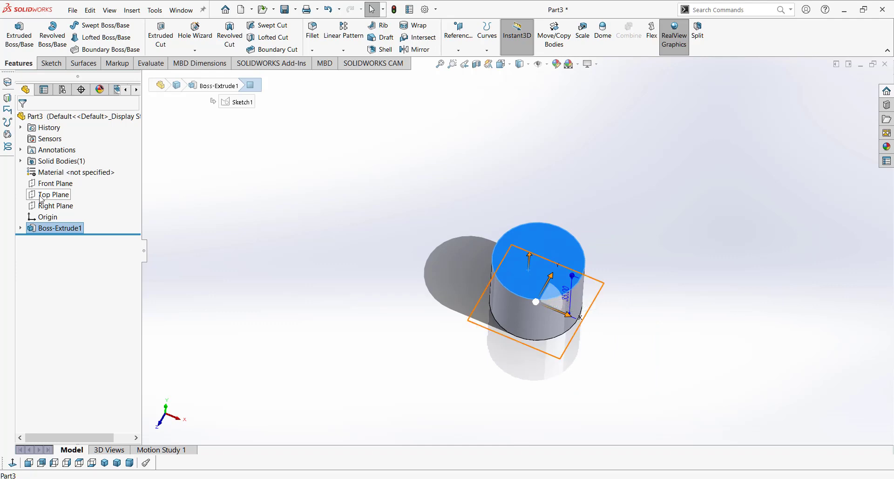
key(Delete)
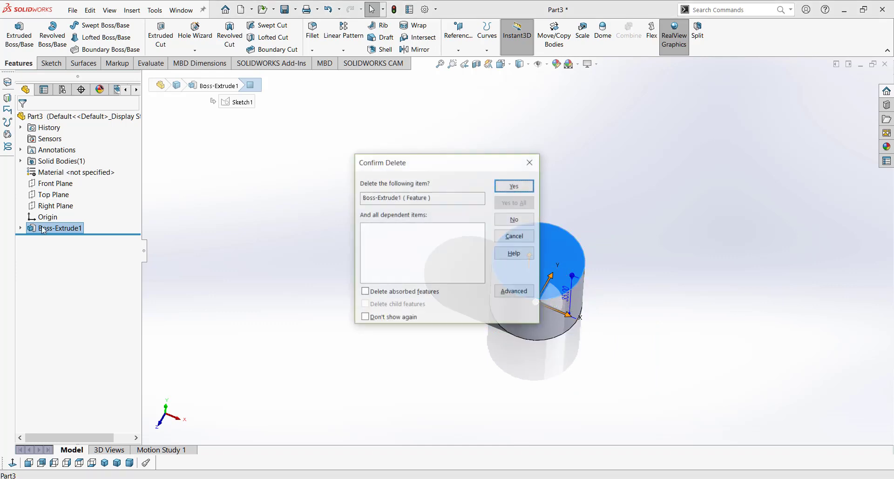
key(Return)
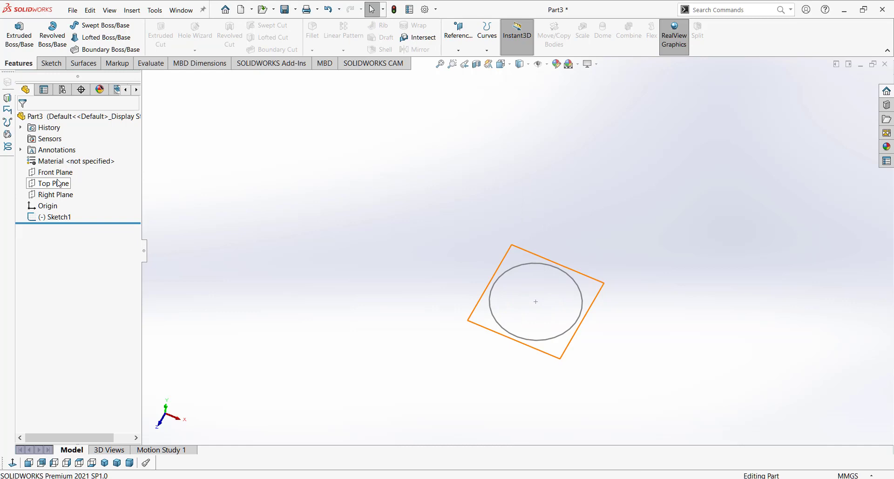
right_click(58, 217)
View Sketch1 normal, draw an origin-centred rectangle around the circle, and start an extrusion
click(92, 196)
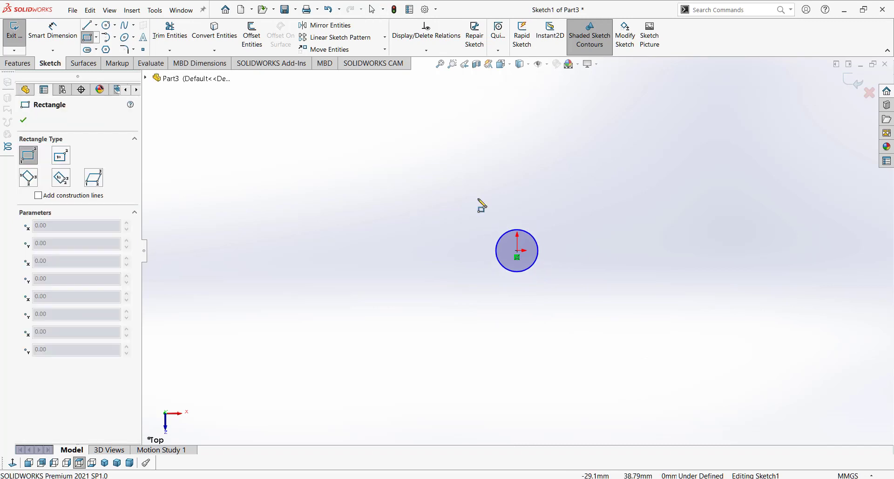
click(97, 37)
click(114, 61)
click(517, 251)
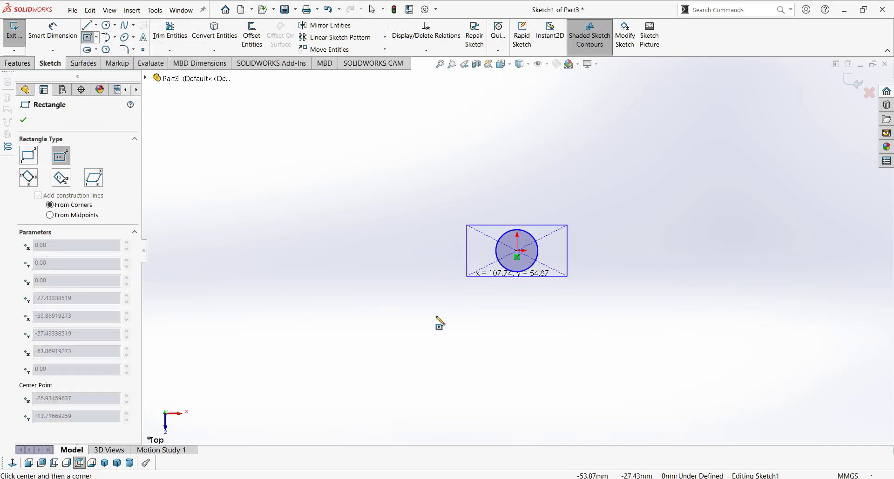
click(429, 411)
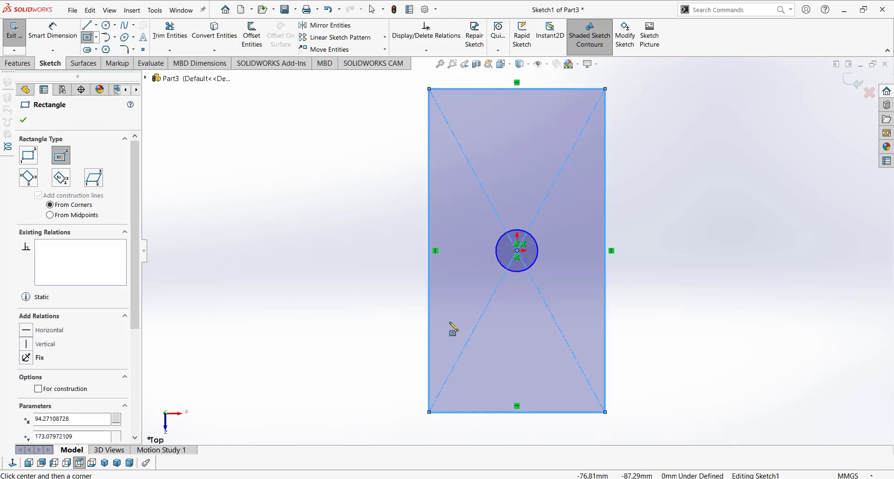
key(Escape)
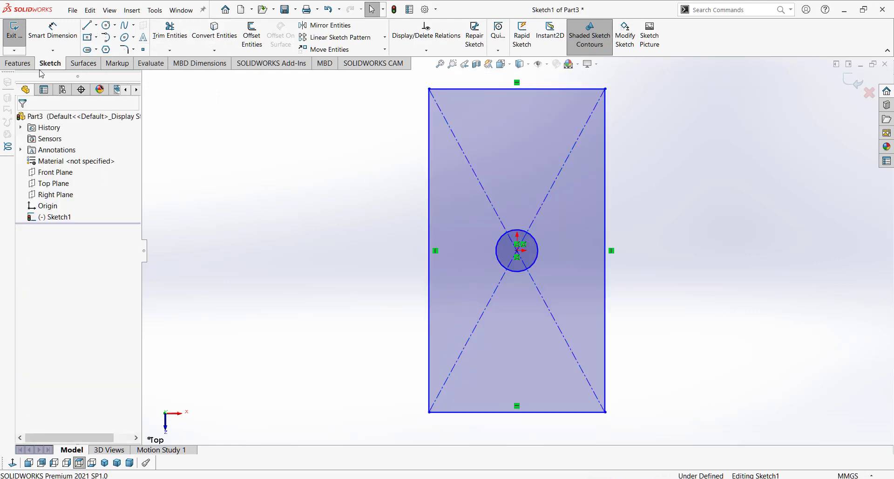
click(17, 63)
click(15, 36)
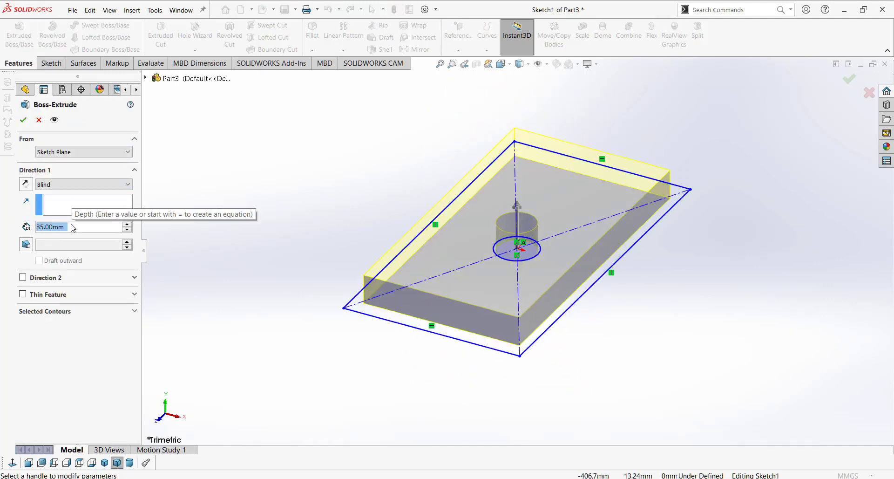
Extrude the sketch into a 20 mm thick plate with a hole
text(20)
key(Return)
click(27, 122)
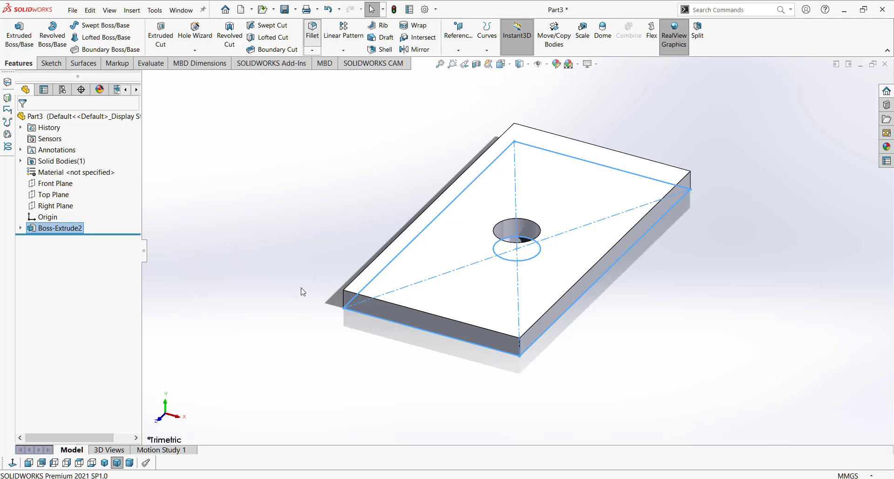
Round the plate's four corner edges with 20 mm fillets
click(343, 297)
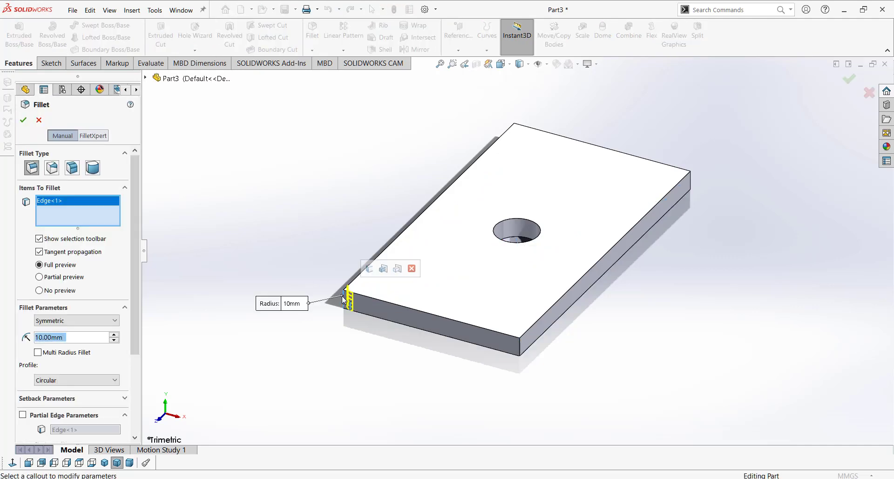
click(369, 269)
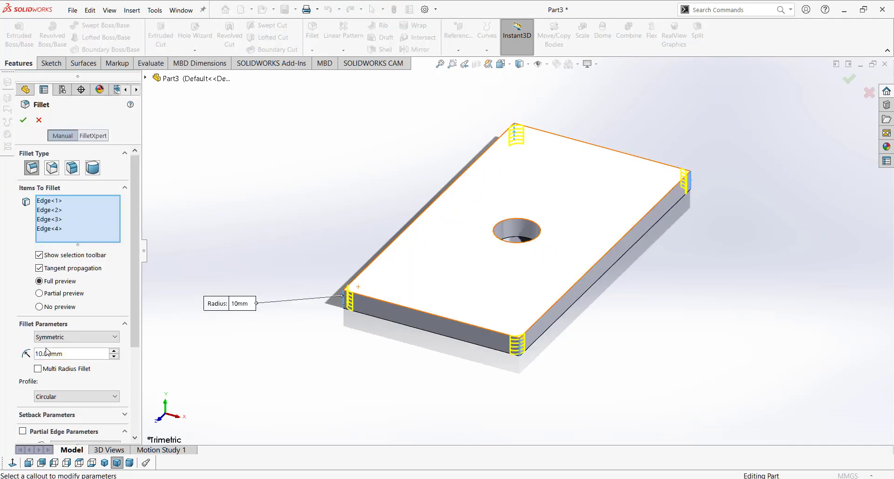
text(20)
key(Return)
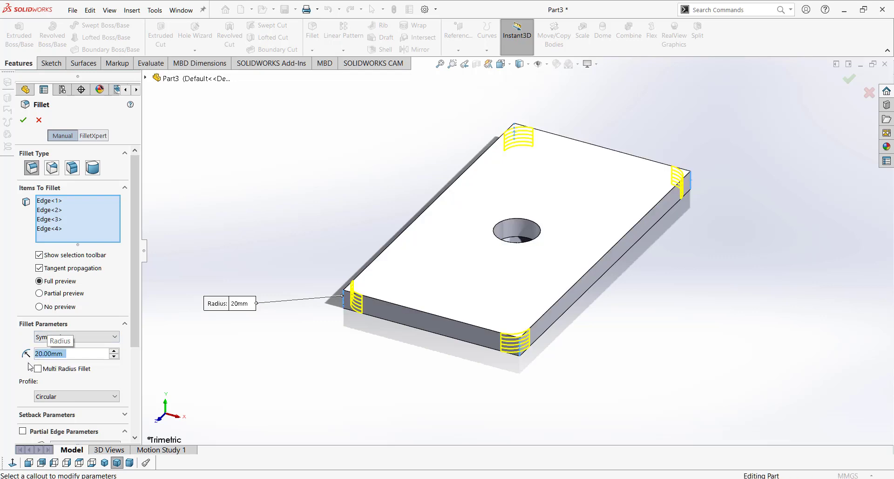
click(24, 120)
scroll(580, 355, down, 5)
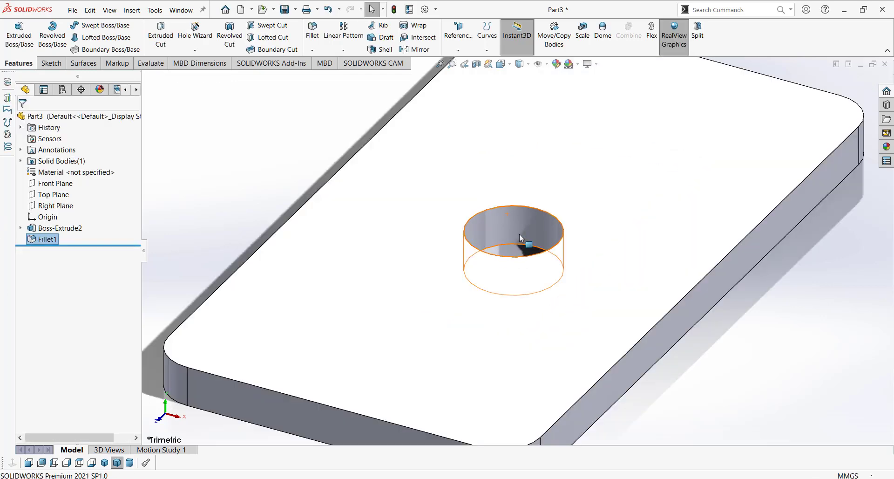
scroll(512, 214, down, 5)
scroll(768, 419, up, 3)
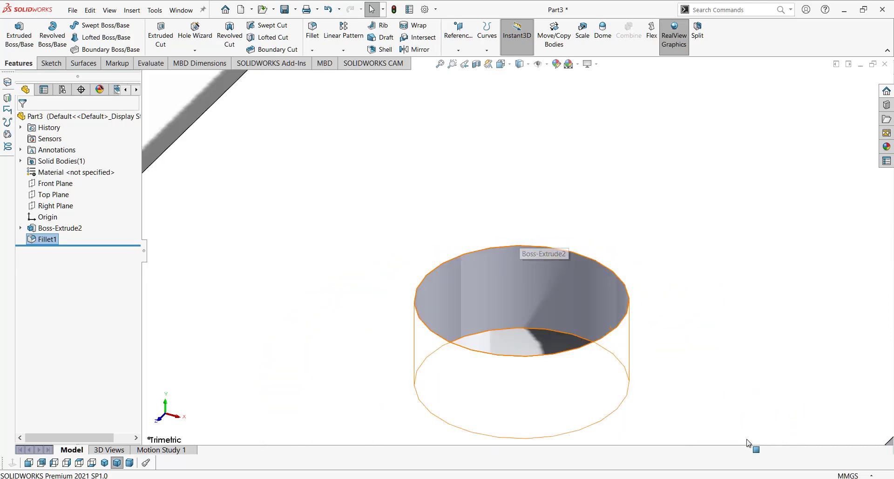
scroll(605, 395, up, 3)
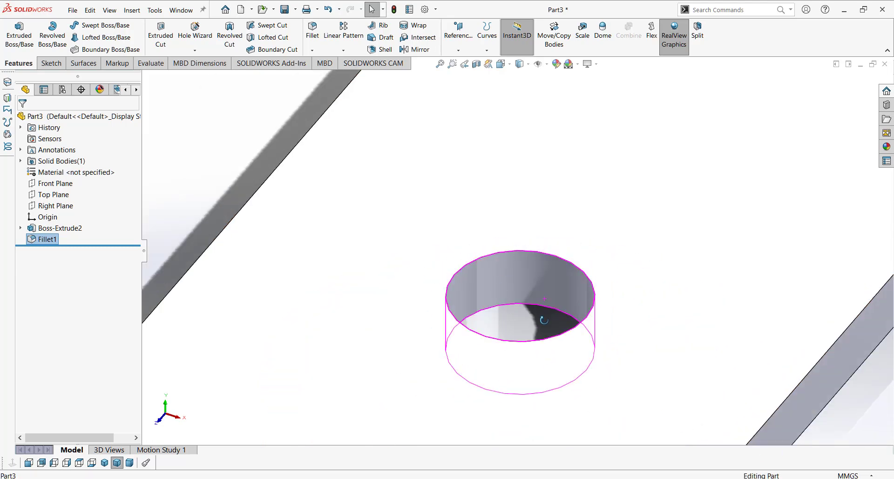
key(f)
mouse_move(549, 323)
middle_down()
mouse_move(526, 308)
mouse_move(519, 266)
middle_up()
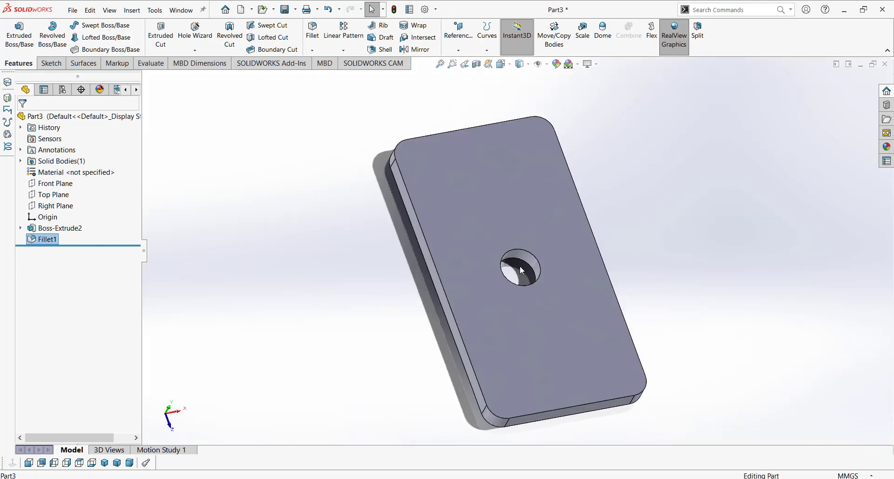
scroll(520, 266, down, 3)
scroll(529, 290, down, 3)
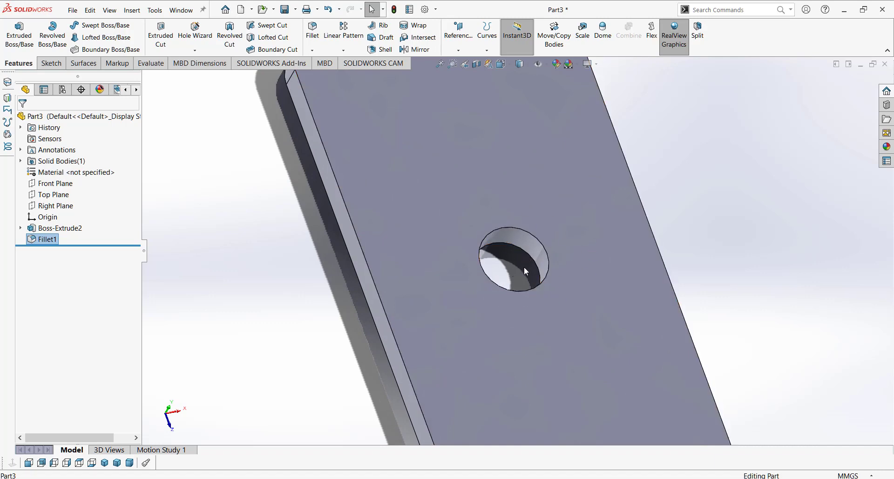
key(f)
mouse_move(622, 277)
middle_down()
mouse_move(634, 245)
mouse_move(645, 272)
middle_up()
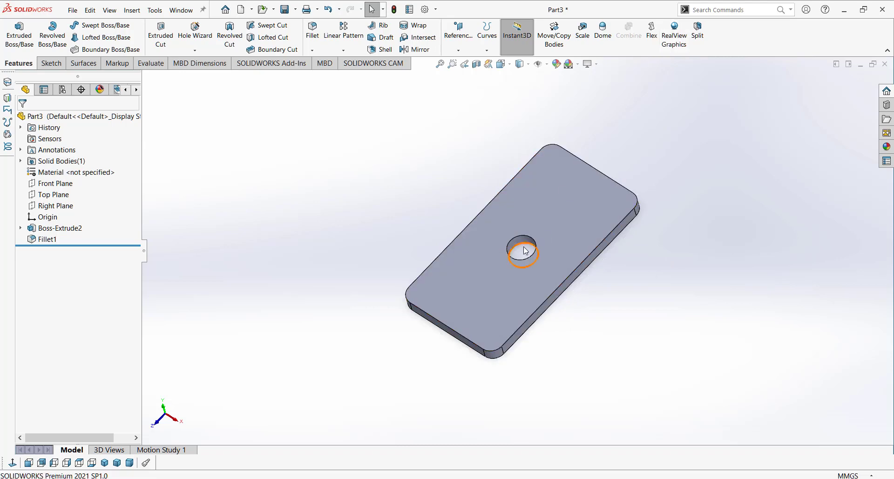
scroll(524, 250, down, 3)
scroll(510, 223, down, 5)
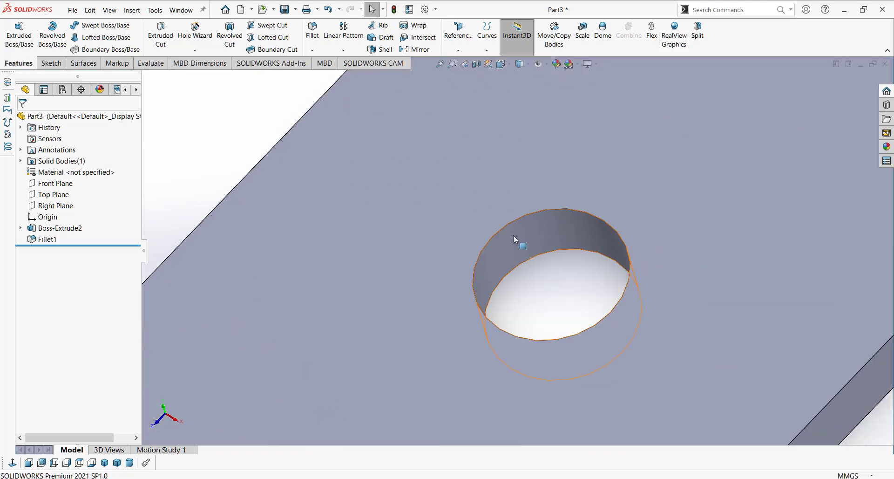
scroll(514, 237, down, 3)
scroll(507, 247, down, 3)
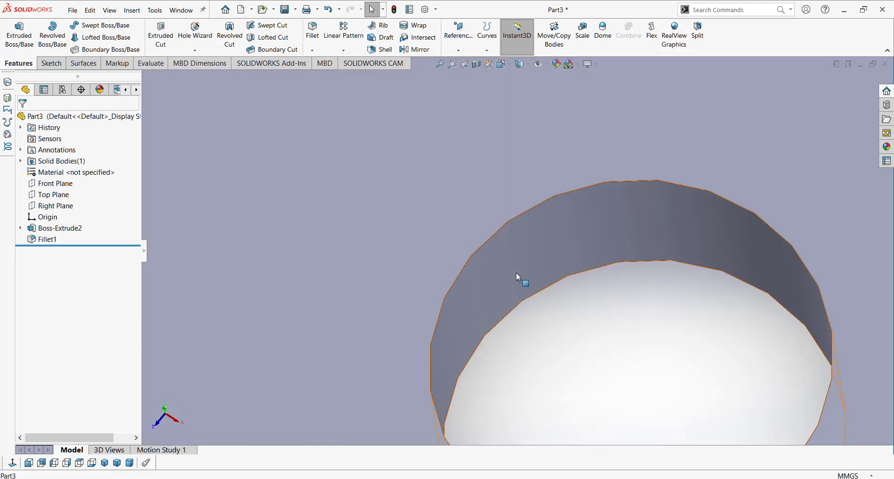
scroll(516, 276, up, 4)
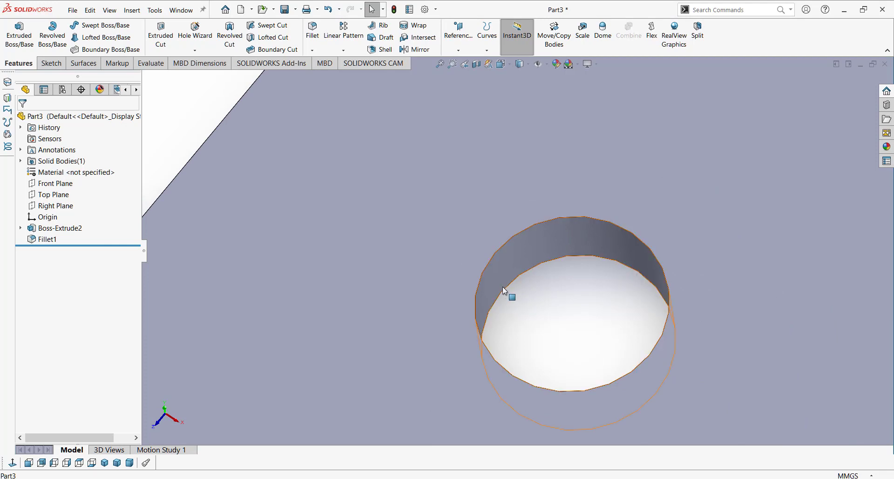
scroll(503, 281, down, 1)
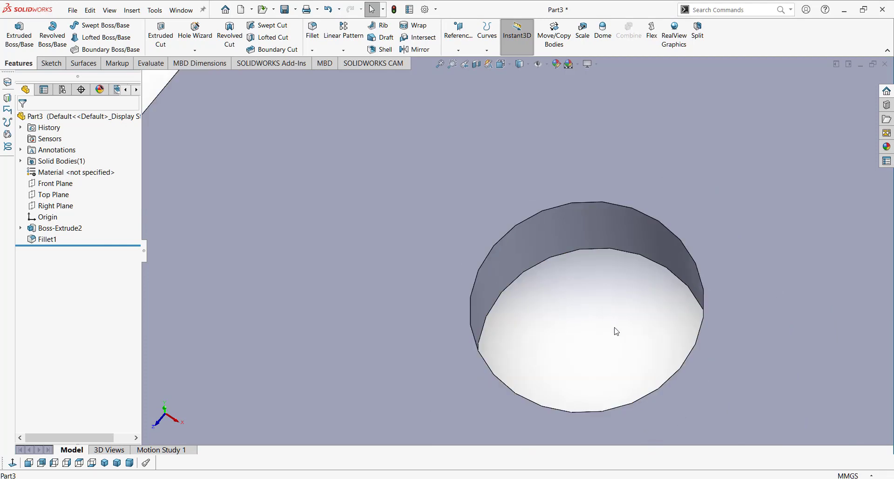